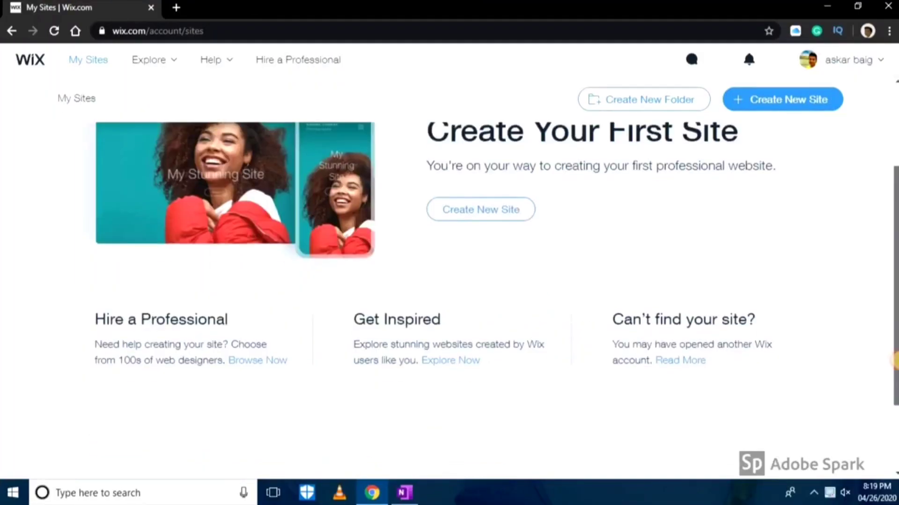
Create a new Blog site and open the blog template gallery to build from a template
drag(895, 395, 891, 227)
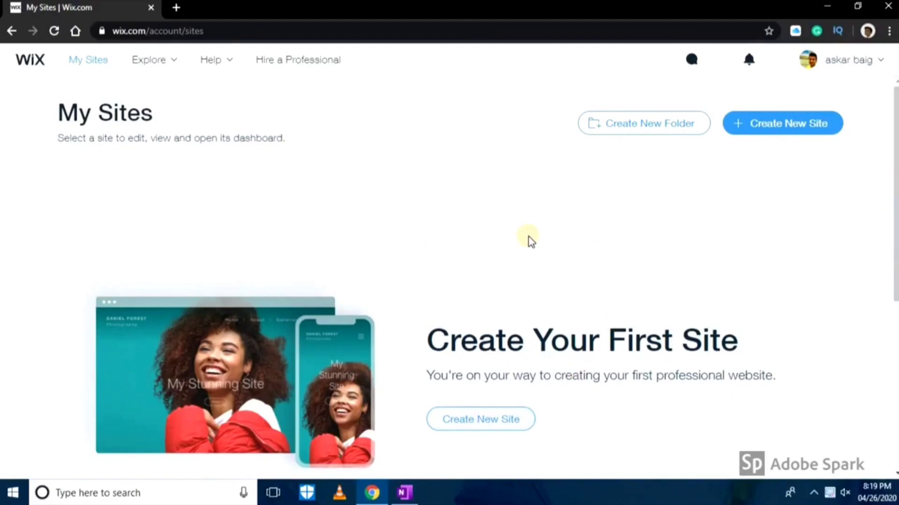
click(739, 127)
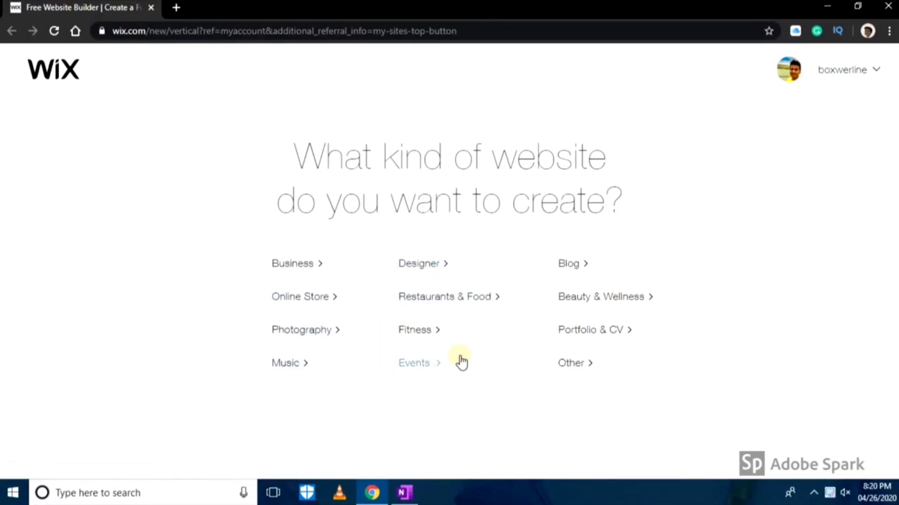
click(580, 270)
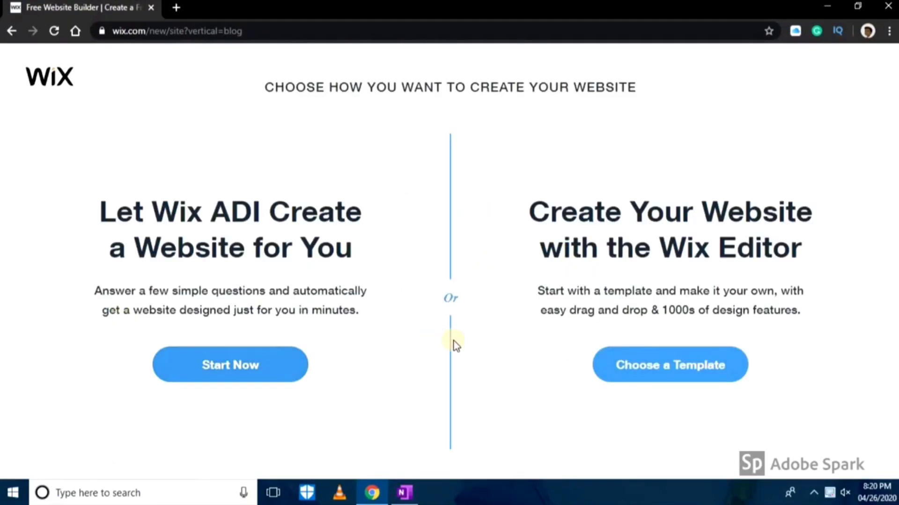
click(640, 356)
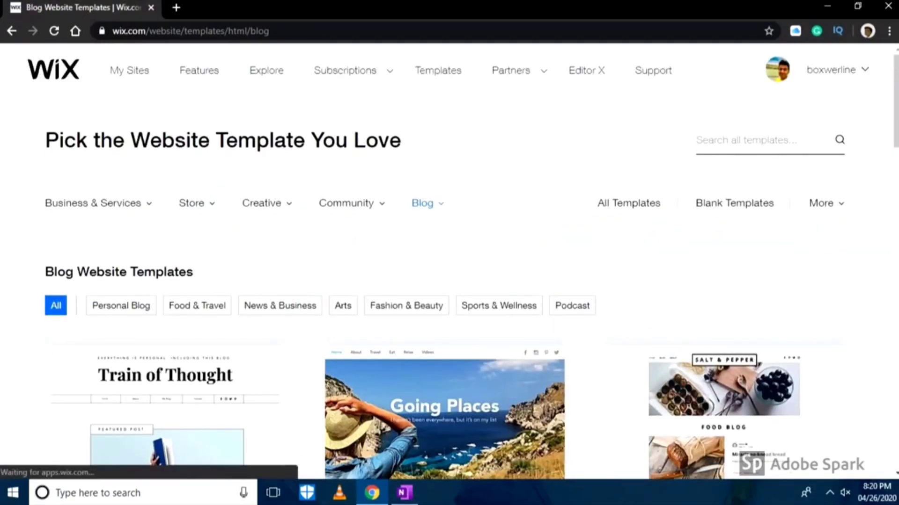
Browse to page 2 of the blog templates and open Personal Vlog for editing
scroll(449, 262, down, 5)
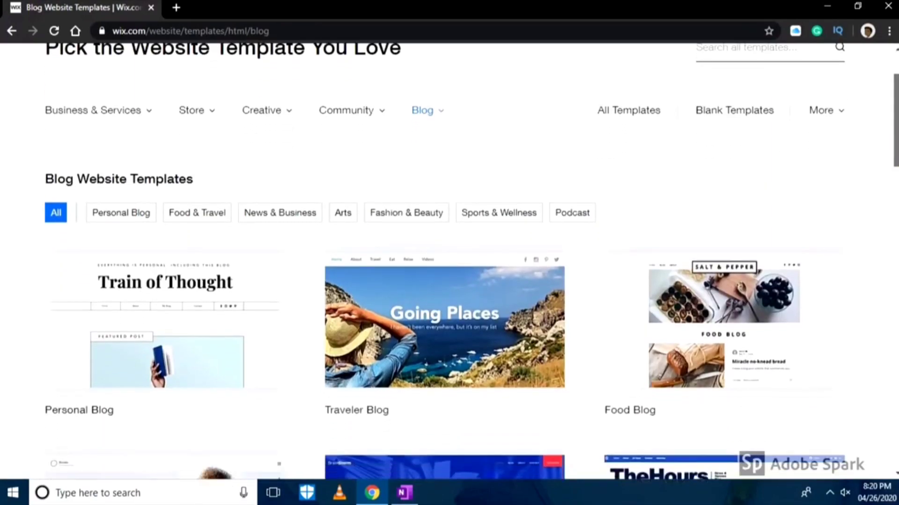
scroll(449, 262, down, 4)
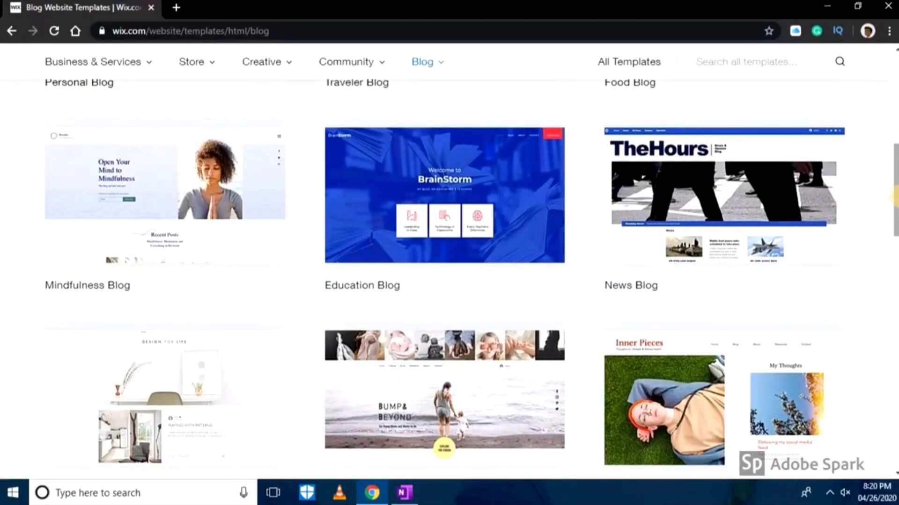
drag(895, 206, 895, 296)
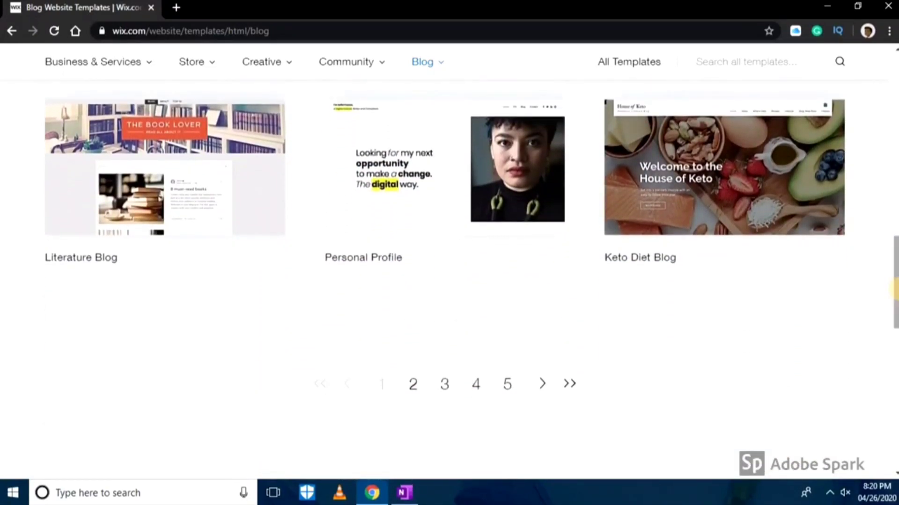
click(415, 384)
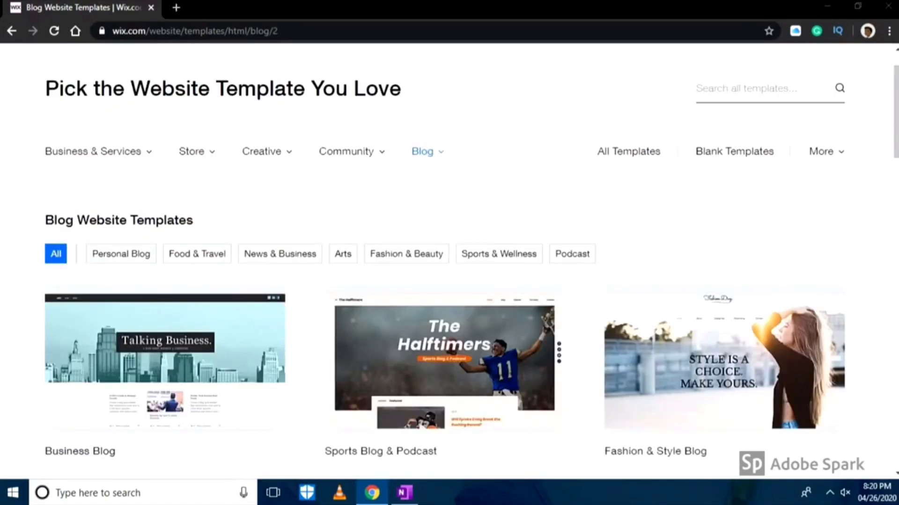
drag(895, 112, 895, 238)
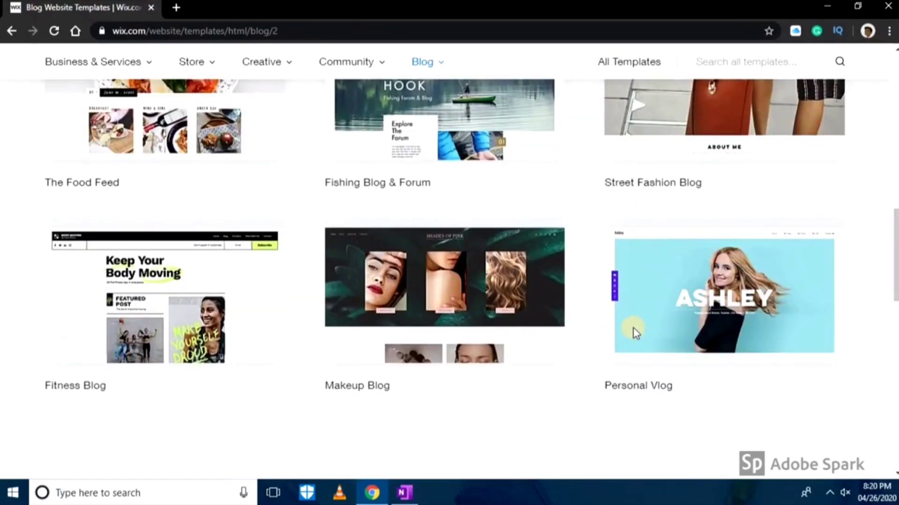
mouse_move(652, 326)
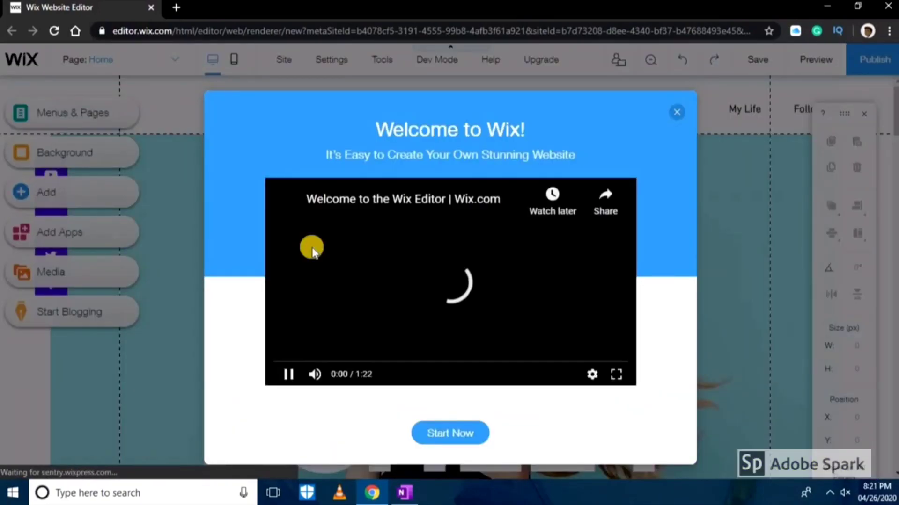
Dismiss the welcome video and replace the template's sample hero name with the owner's name
click(678, 112)
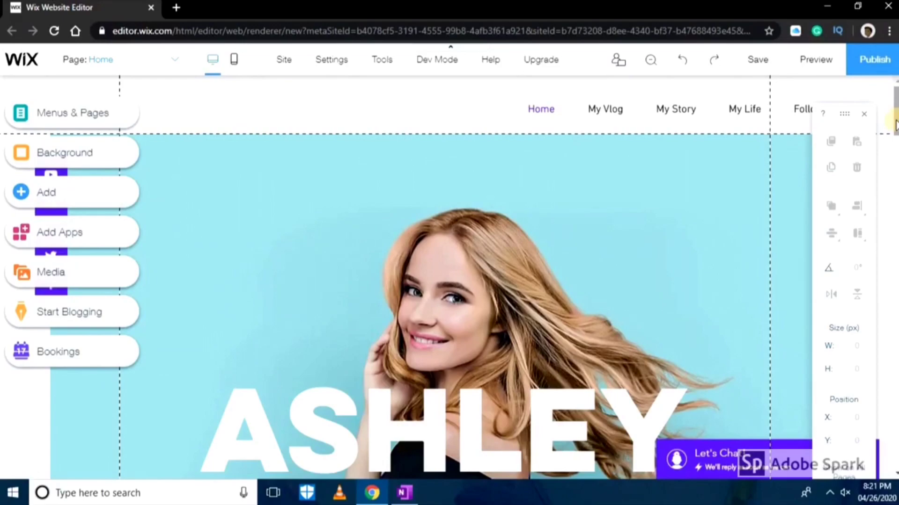
scroll(449, 280, down, 7)
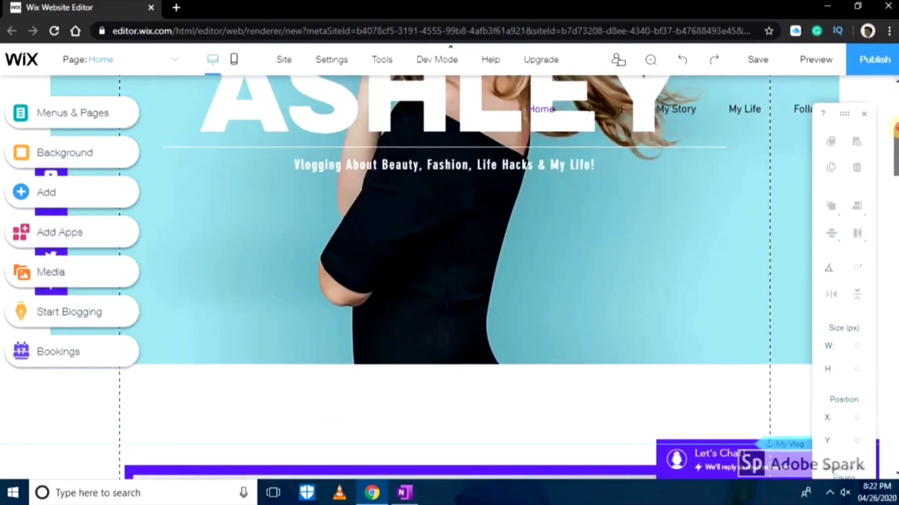
scroll(450, 281, up, 7)
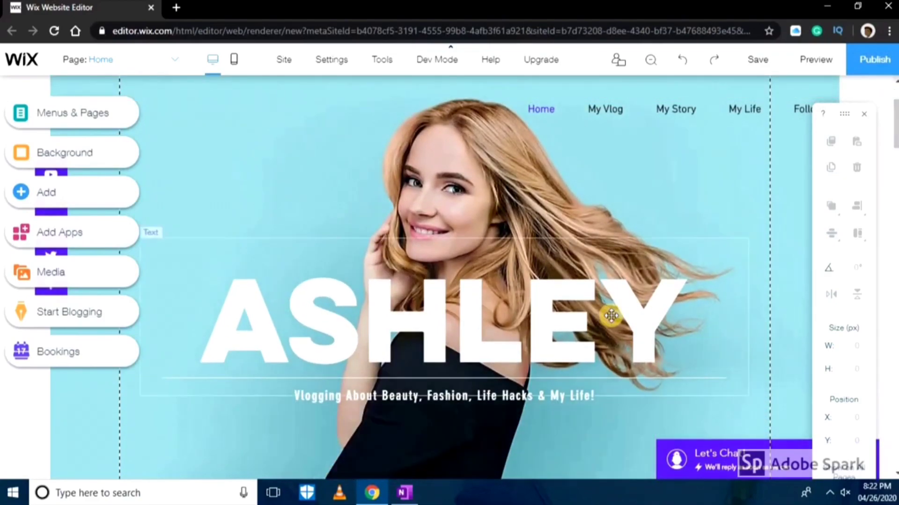
click(611, 316)
double_click(611, 316)
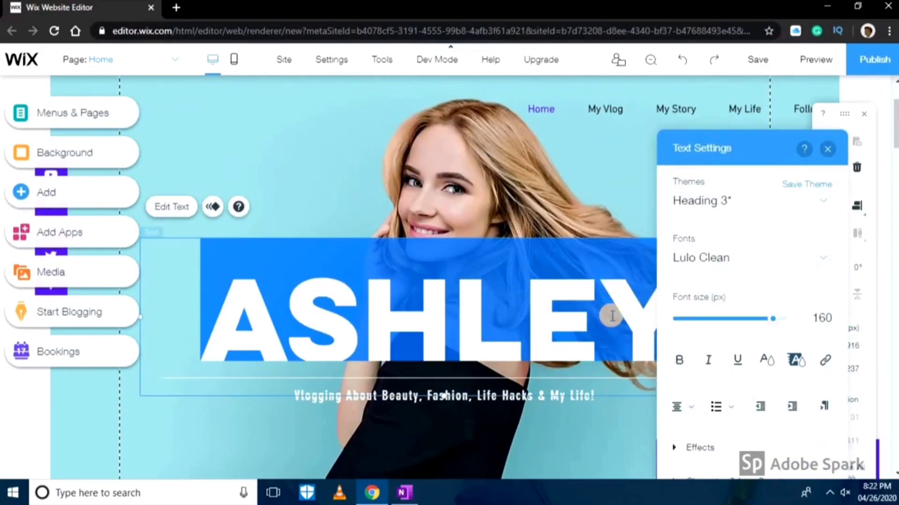
key(BackSpace)
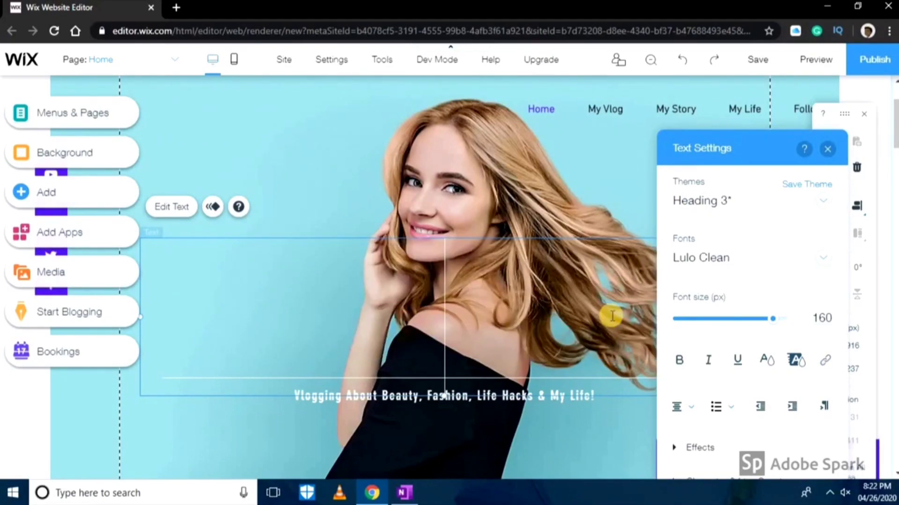
text(ASKAR)
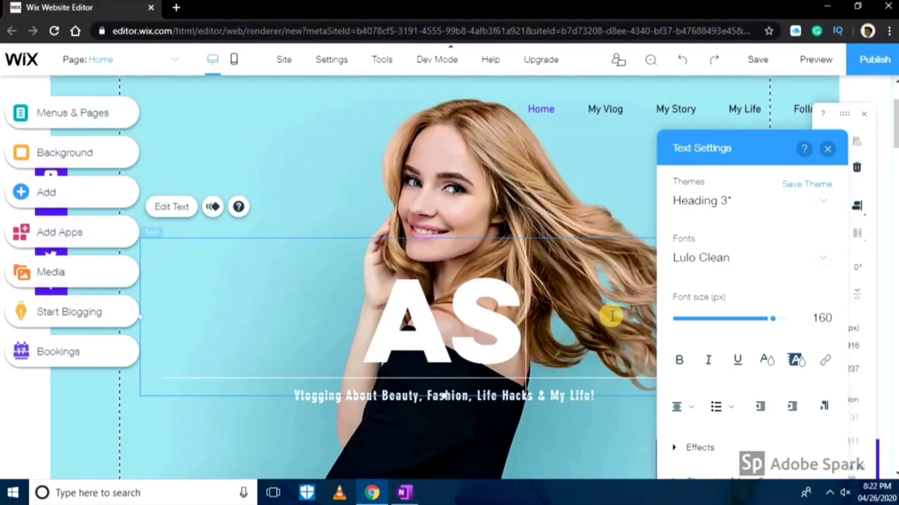
click(564, 417)
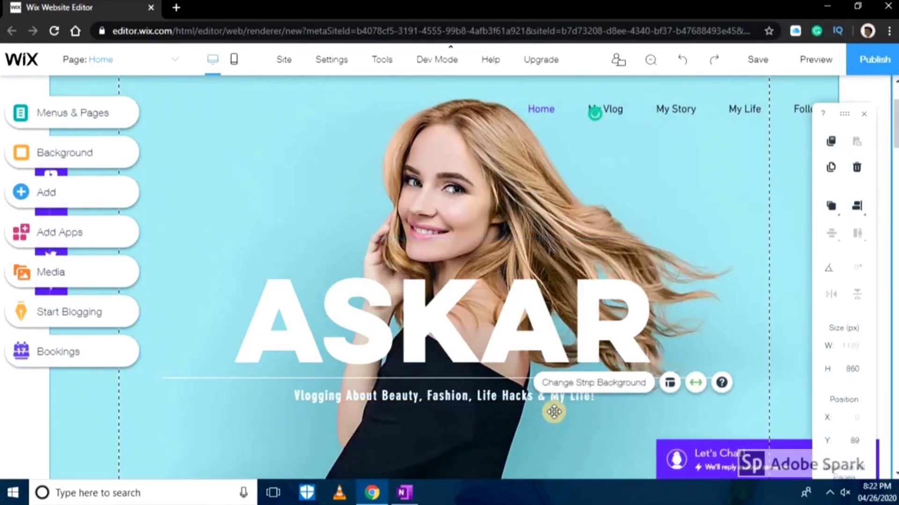
click(532, 400)
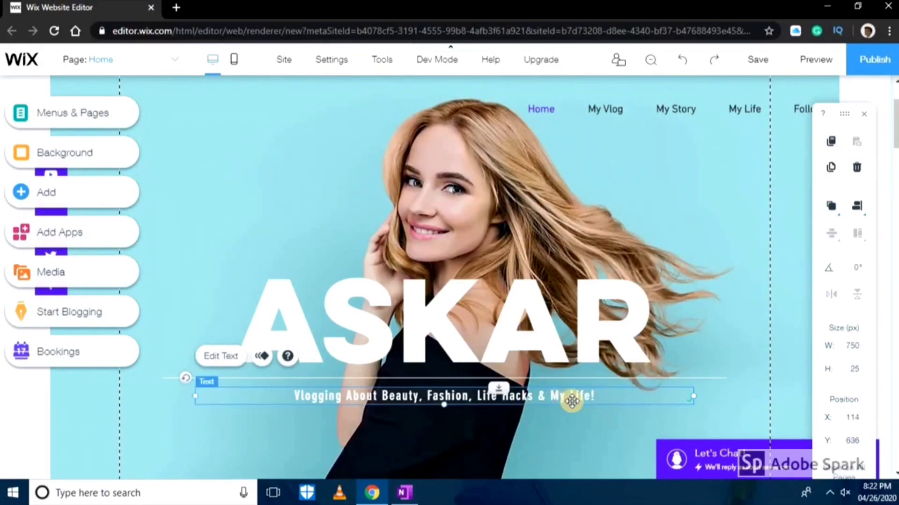
Change the tagline to 'Youtuber & Instagram Influencer' and bring up the hero strip's background image picker
double_click(603, 397)
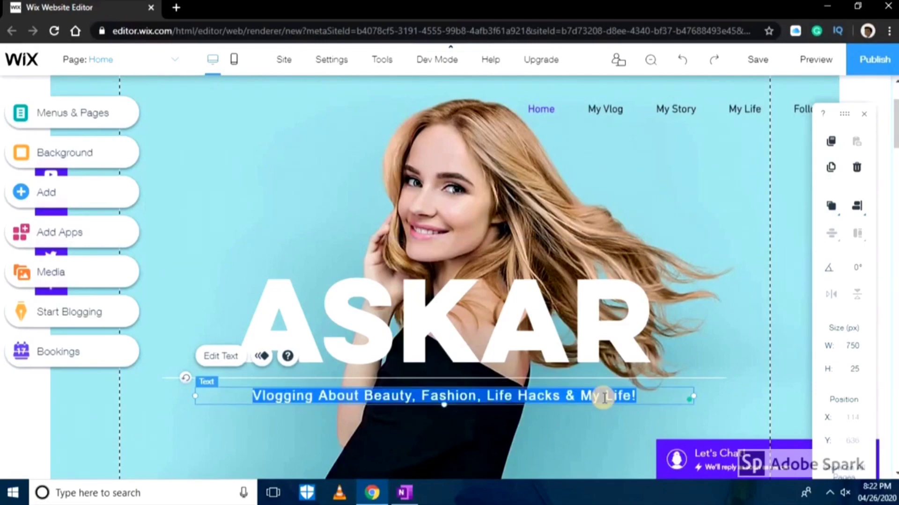
key(BackSpace)
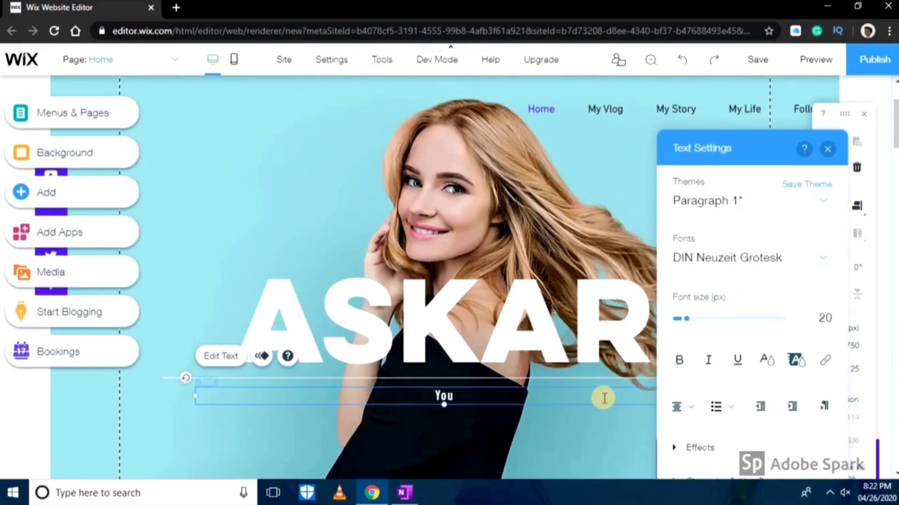
text(Youtuber)
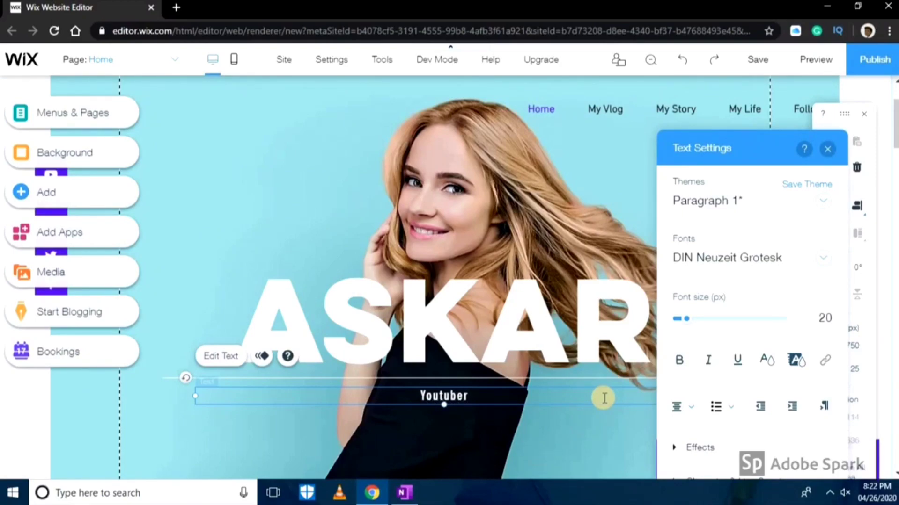
text( &)
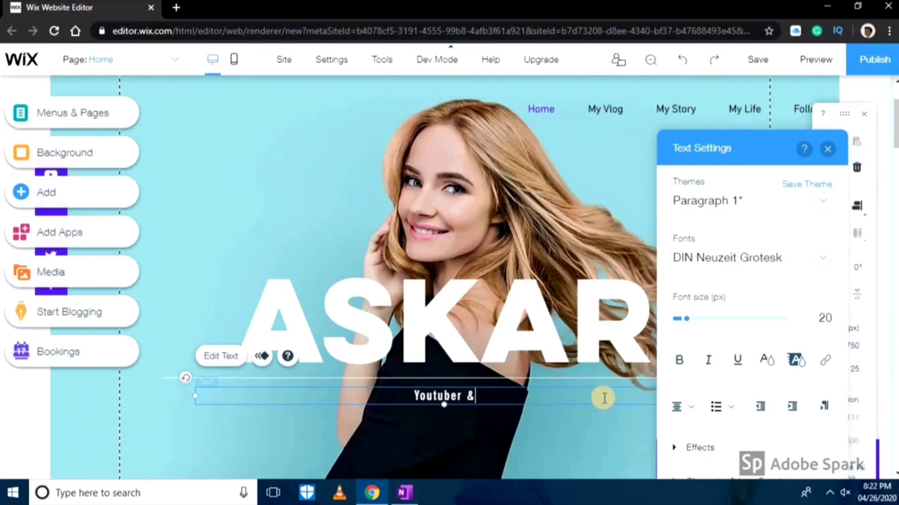
text( Ins)
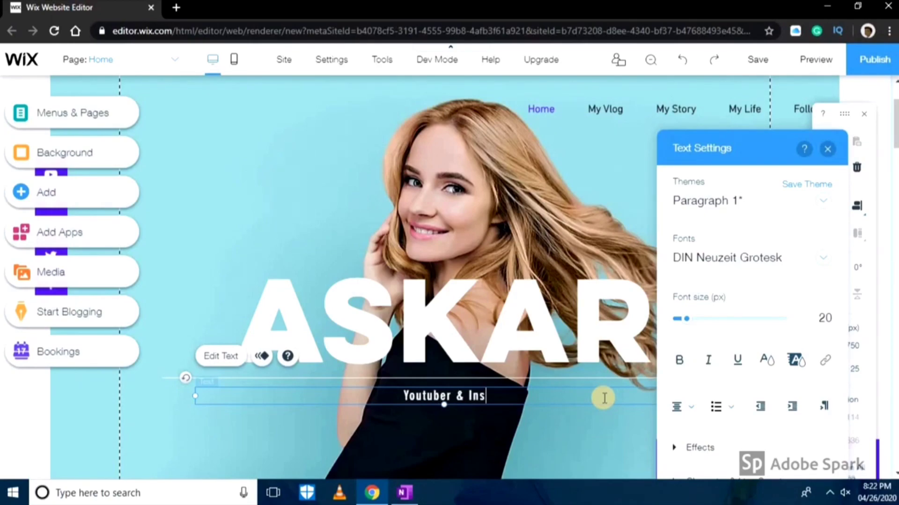
text(tagram)
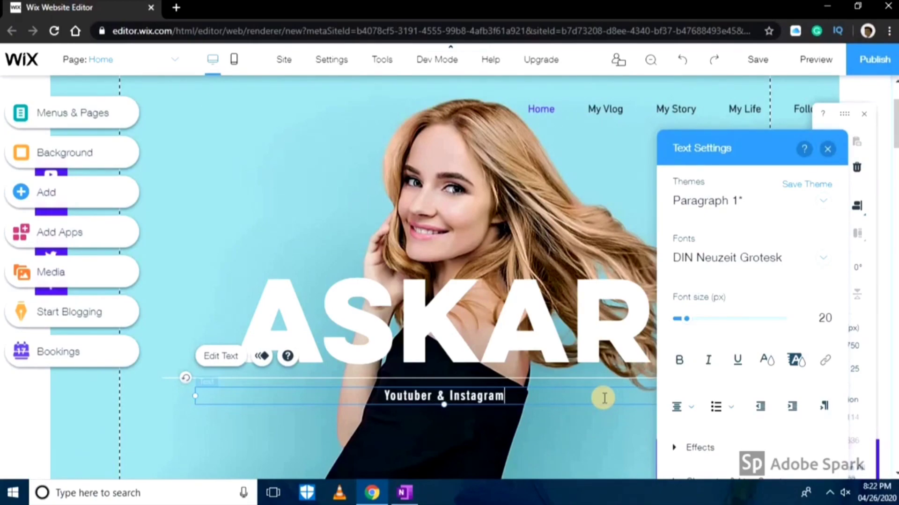
text( In)
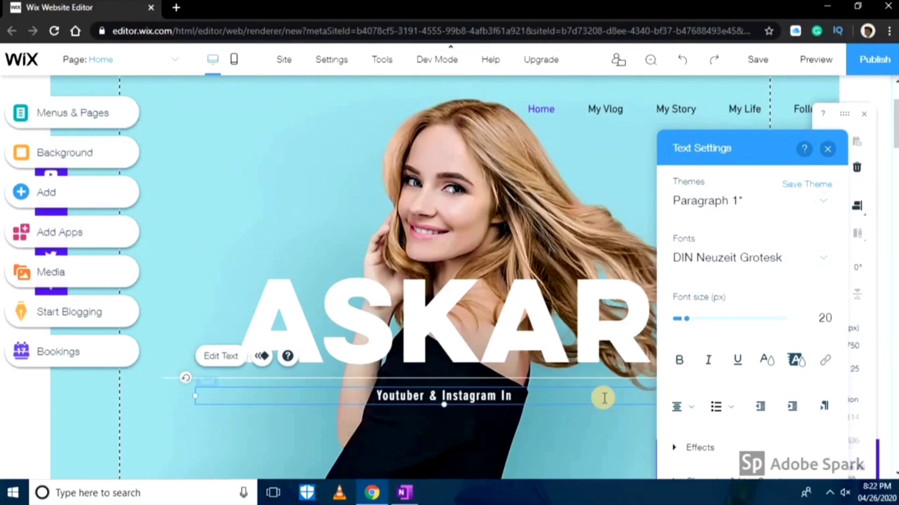
text(flue)
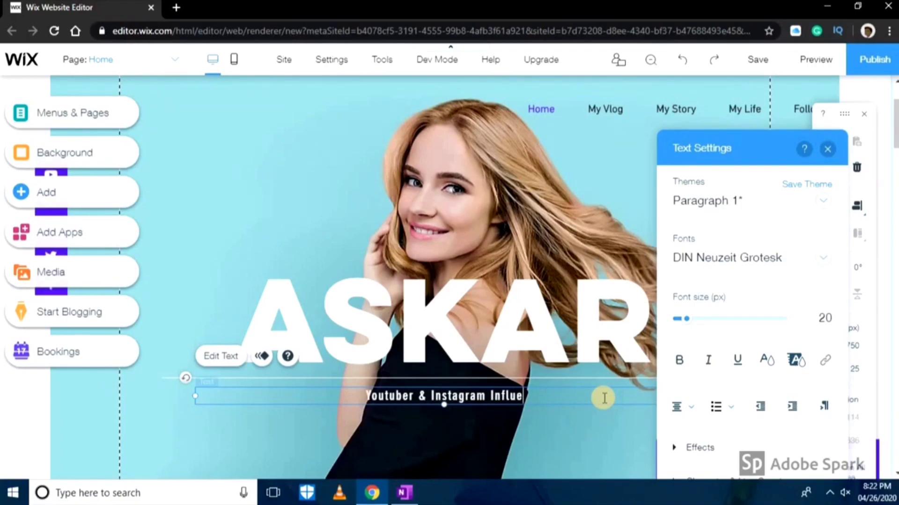
text(ncer)
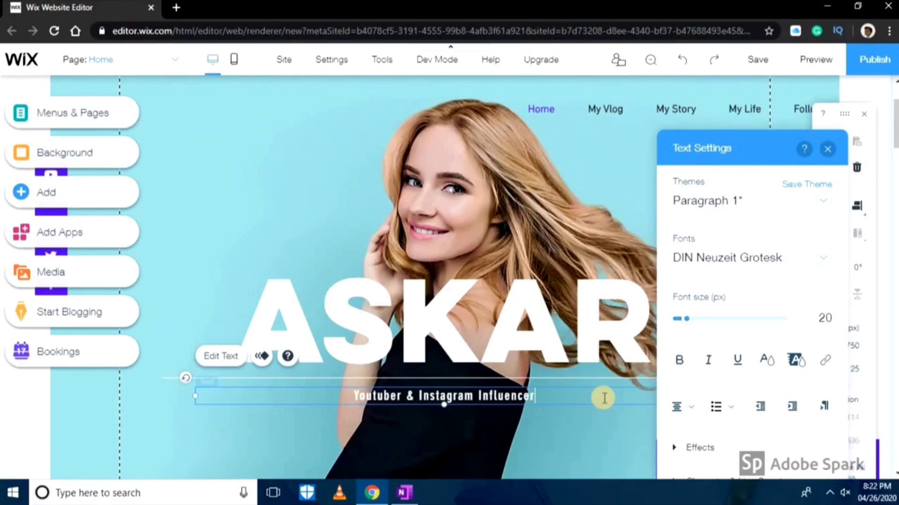
click(471, 430)
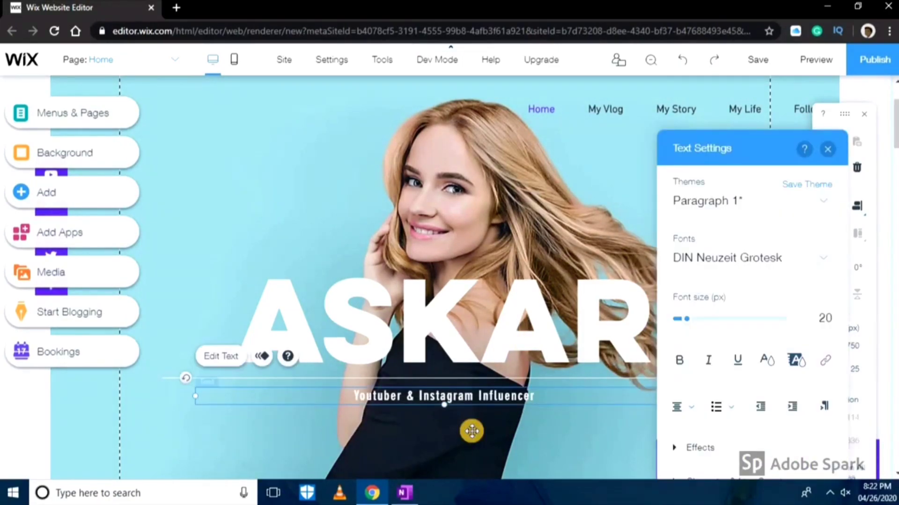
click(471, 431)
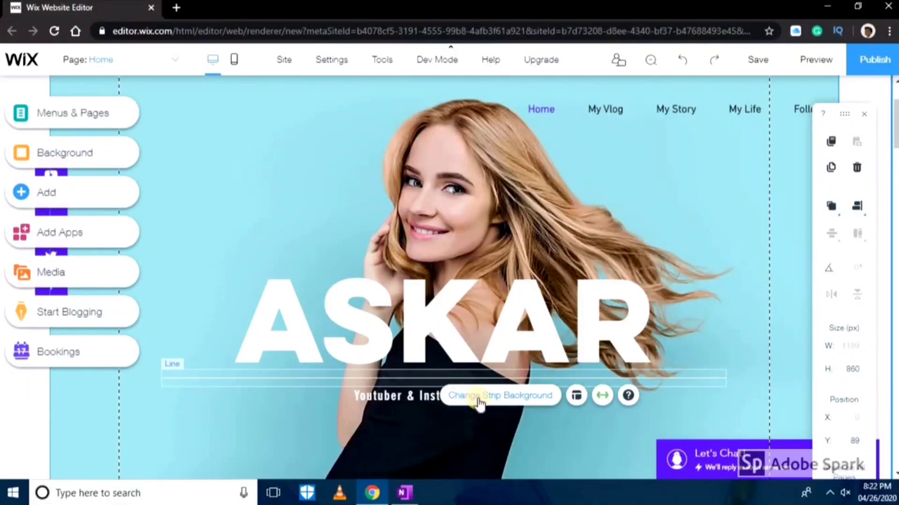
click(479, 401)
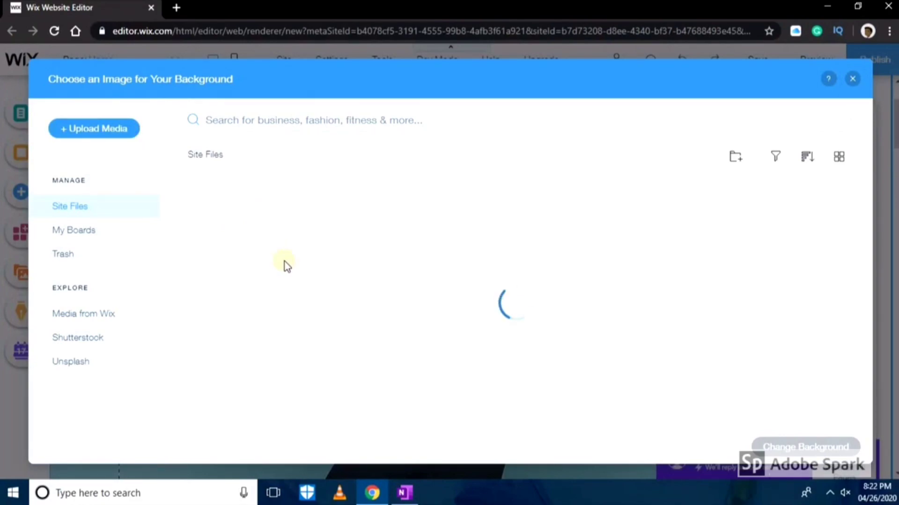
Upload unnamed.jpg from the computer and apply it as the hero strip background
click(113, 129)
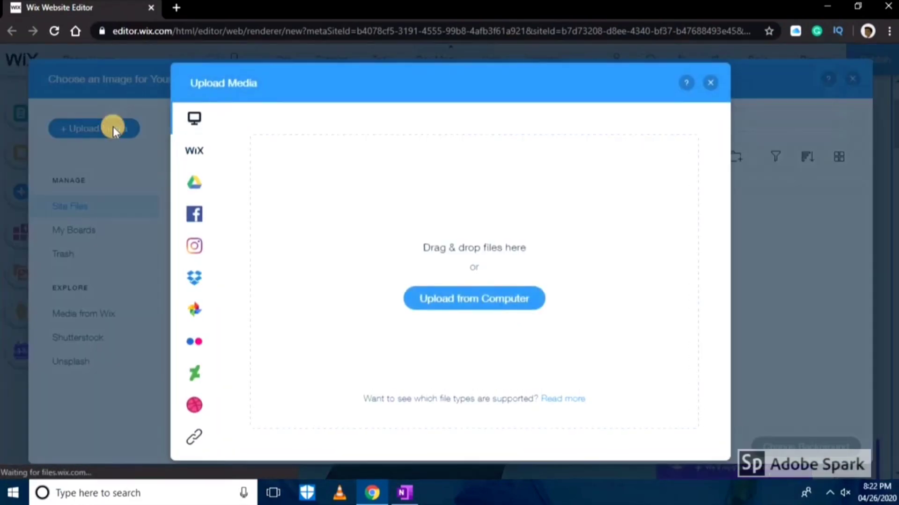
click(462, 293)
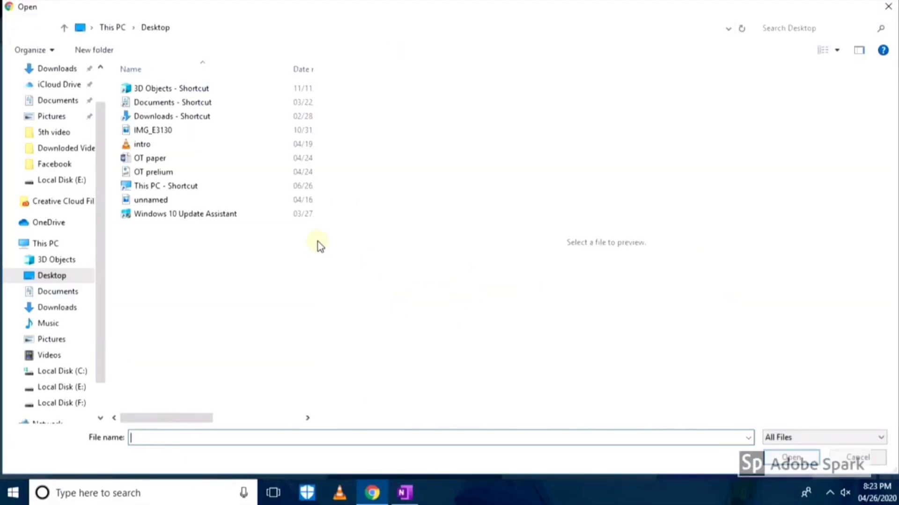
click(207, 131)
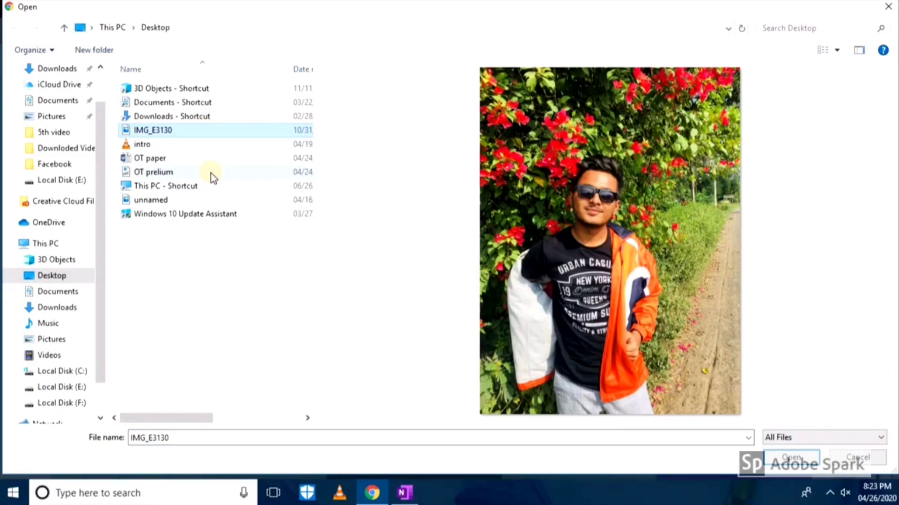
click(212, 199)
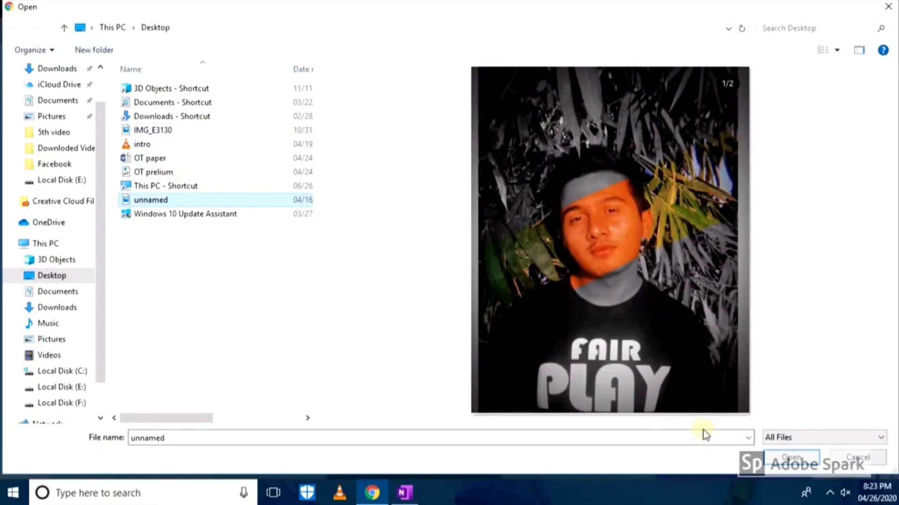
click(773, 454)
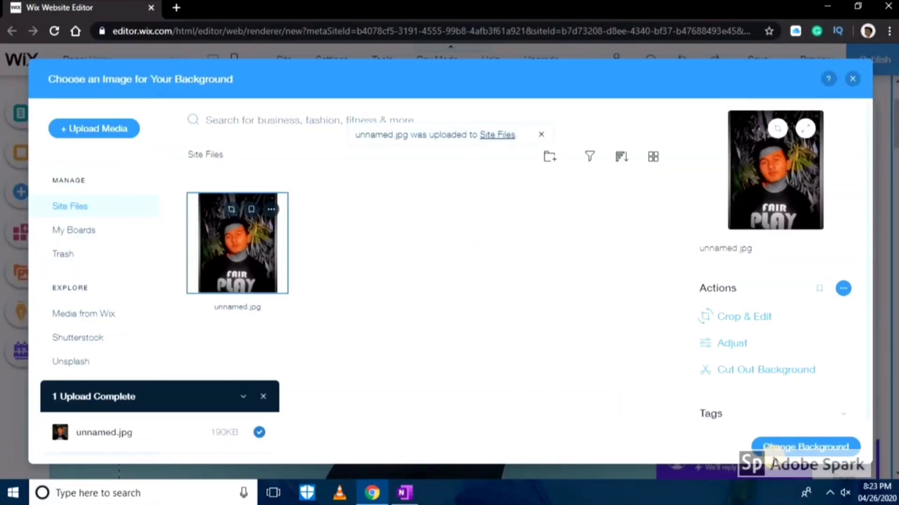
click(799, 448)
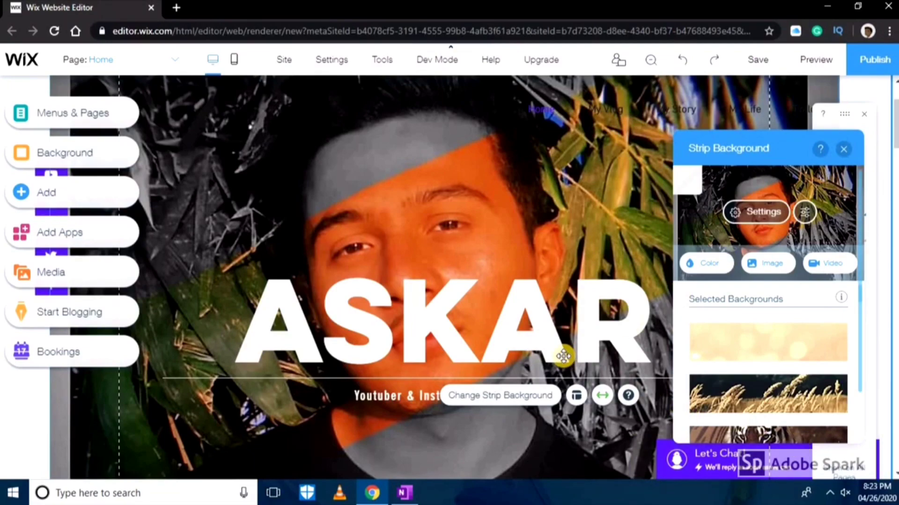
Reposition the name title and 'Youtuber & Instagram Influencer' subtitle lower on the hero photo
drag(550, 395, 569, 346)
drag(576, 400, 567, 475)
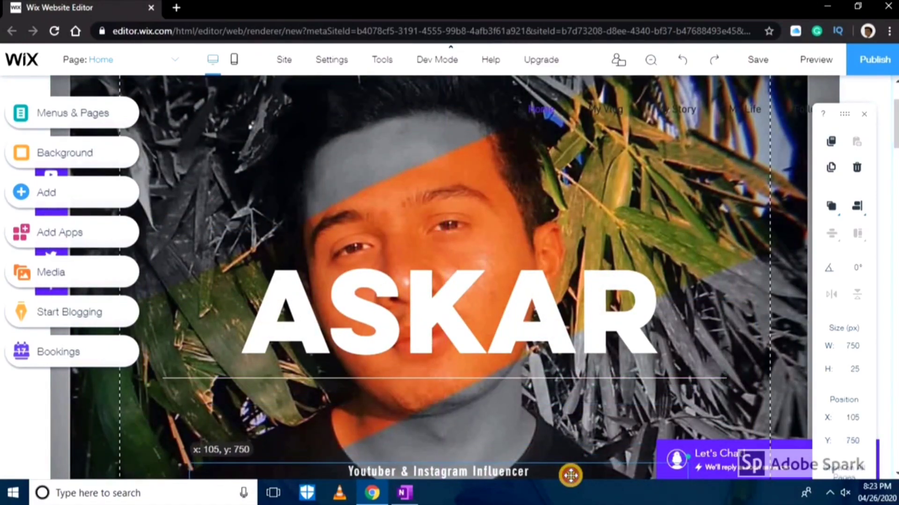
click(572, 349)
drag(573, 396, 570, 437)
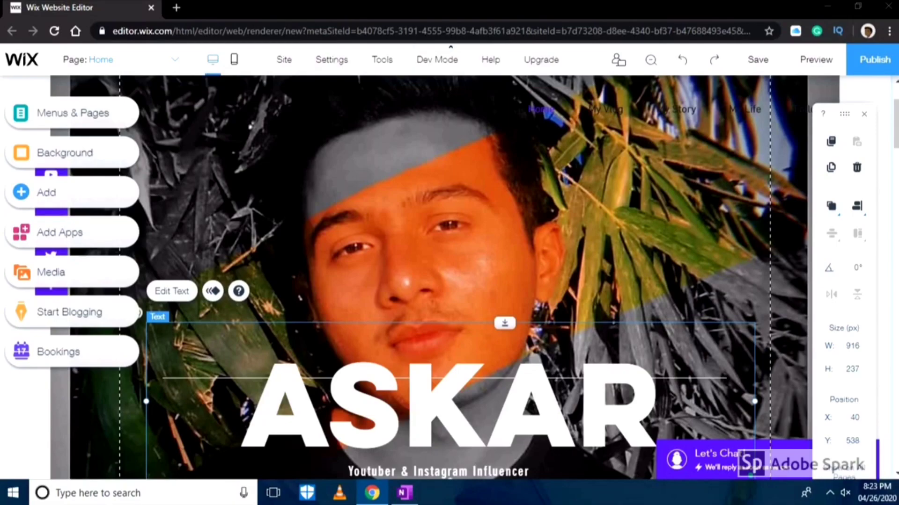
scroll(896, 147, down, 6)
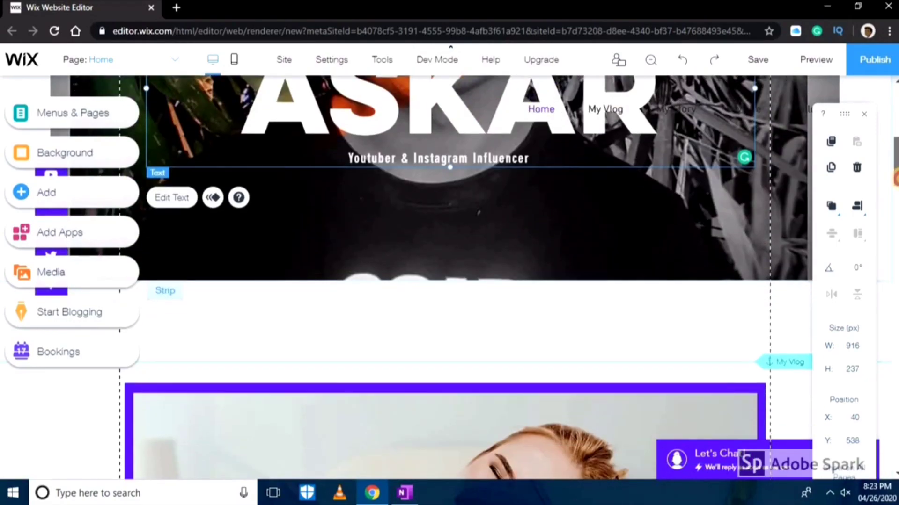
scroll(729, 244, up, 4)
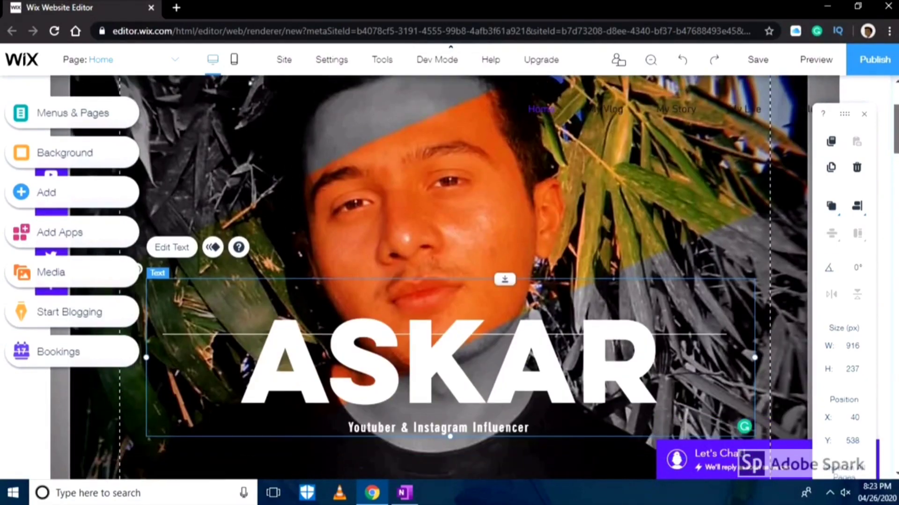
click(729, 244)
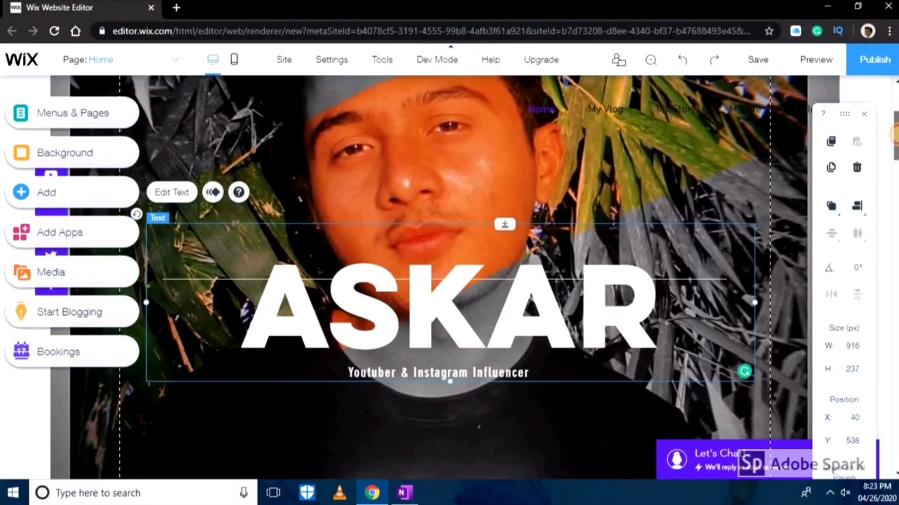
scroll(895, 136, down, 3)
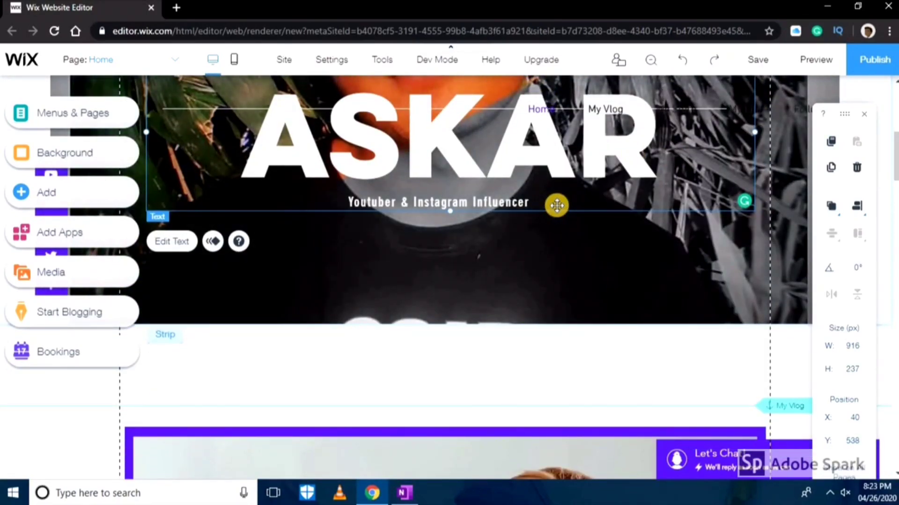
drag(549, 213, 553, 269)
drag(553, 210, 559, 117)
drag(543, 203, 541, 296)
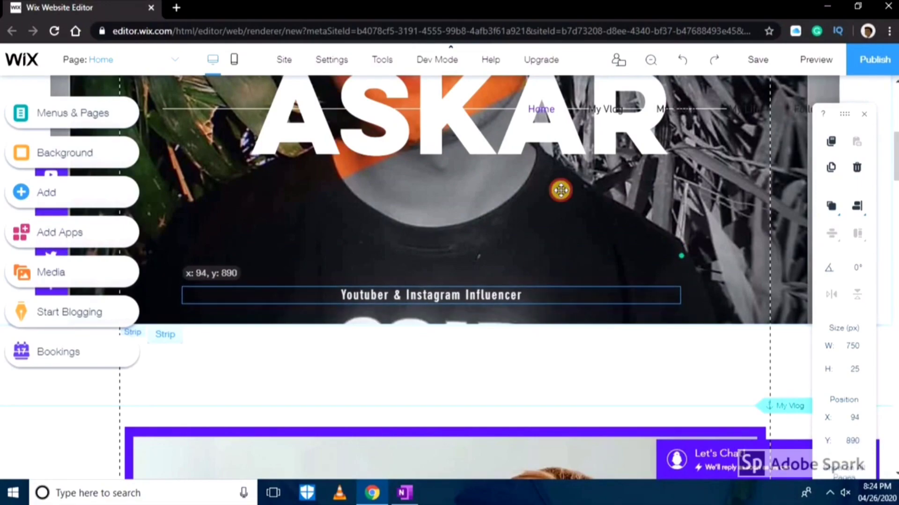
drag(564, 207, 558, 230)
Move the divider line below the subtitle, to X 76, Y 919, 850 px wide
click(481, 110)
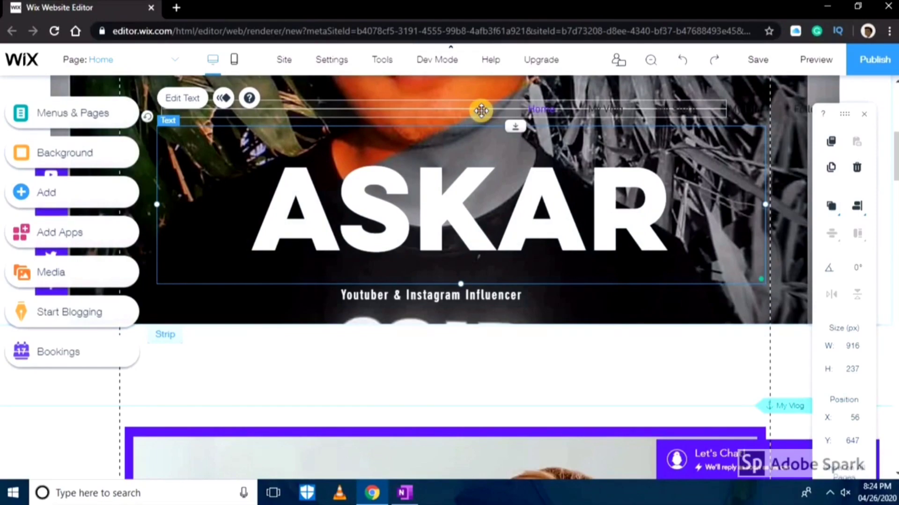
drag(535, 338, 489, 308)
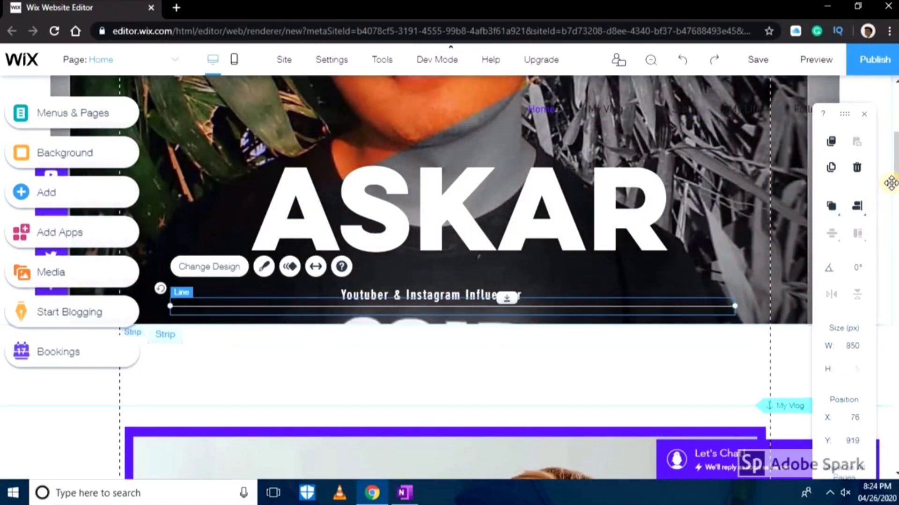
mouse_move(895, 147)
mouse_down()
mouse_move(893, 117)
mouse_move(895, 147)
mouse_up()
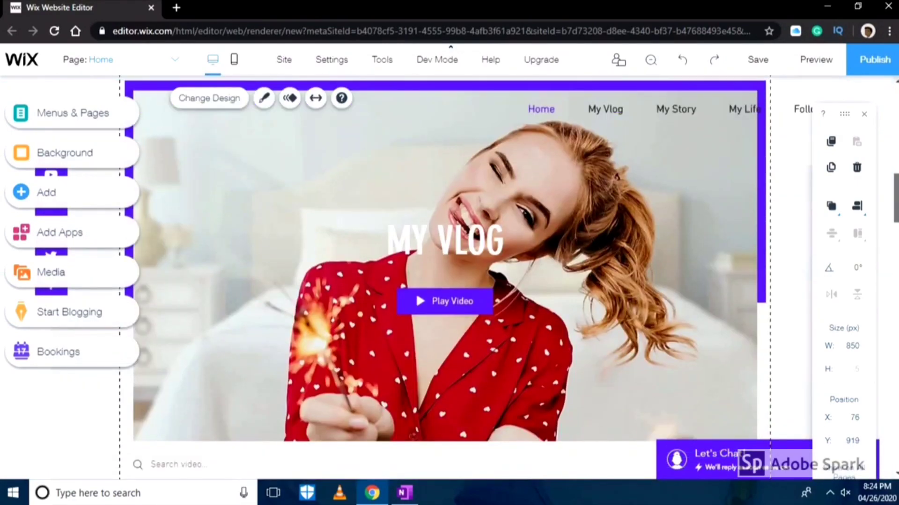
scroll(449, 276, up, 3)
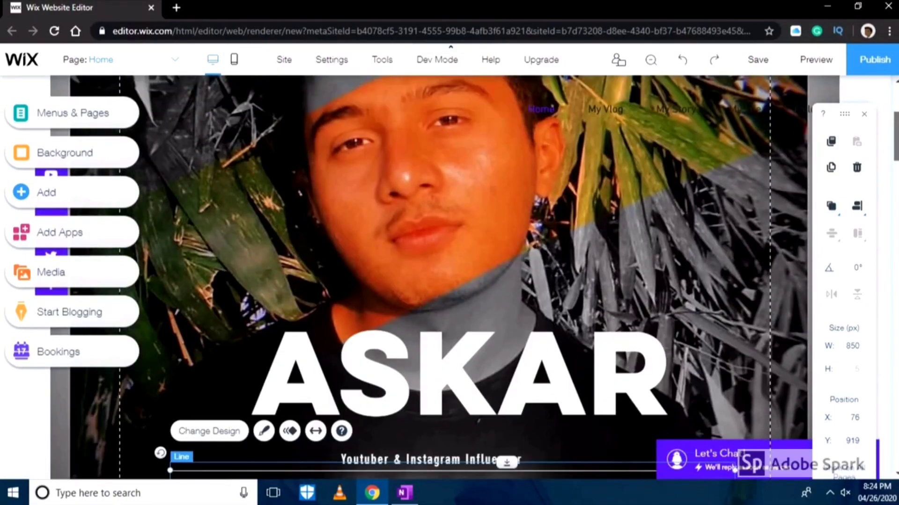
scroll(449, 276, up, 2)
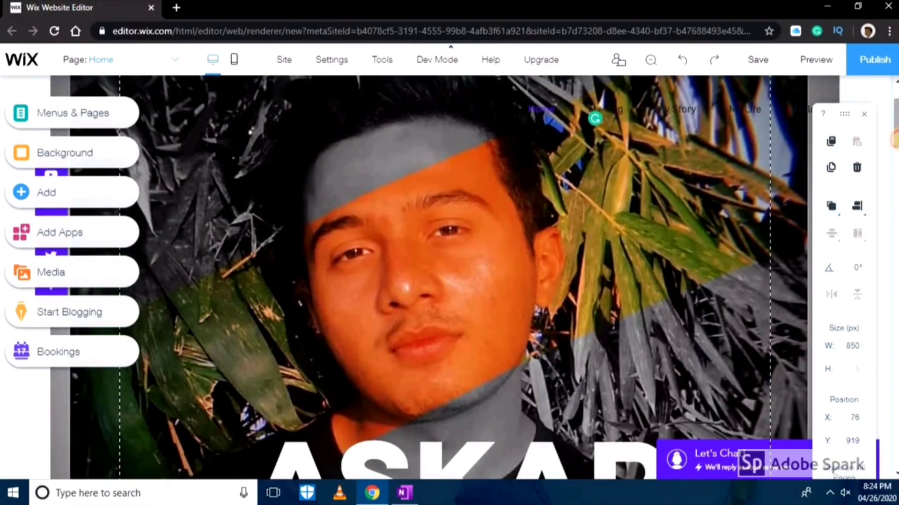
drag(895, 141, 895, 110)
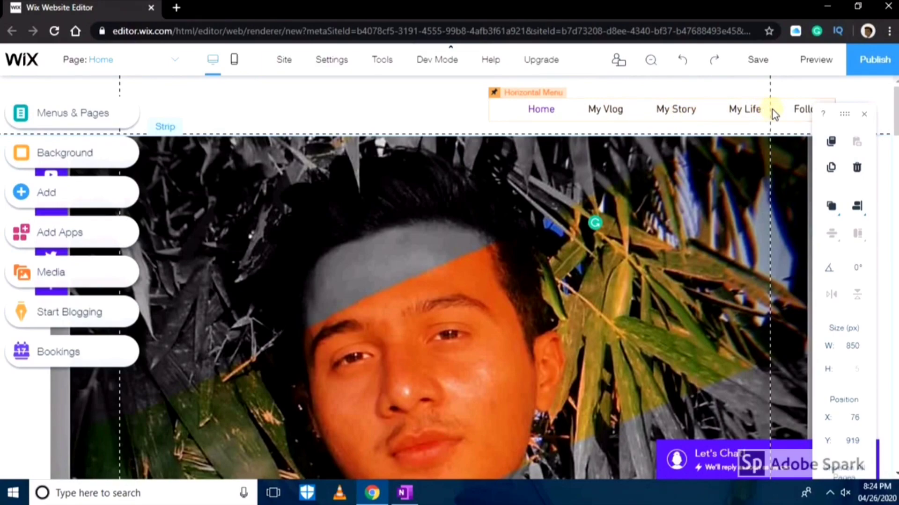
In Menus & Pages, rename the My Vlog anchor to youtube
click(111, 114)
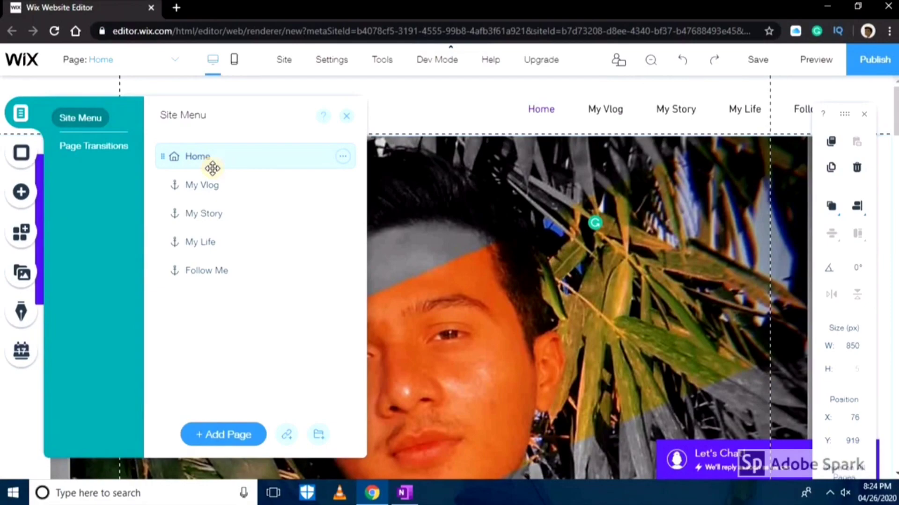
click(235, 184)
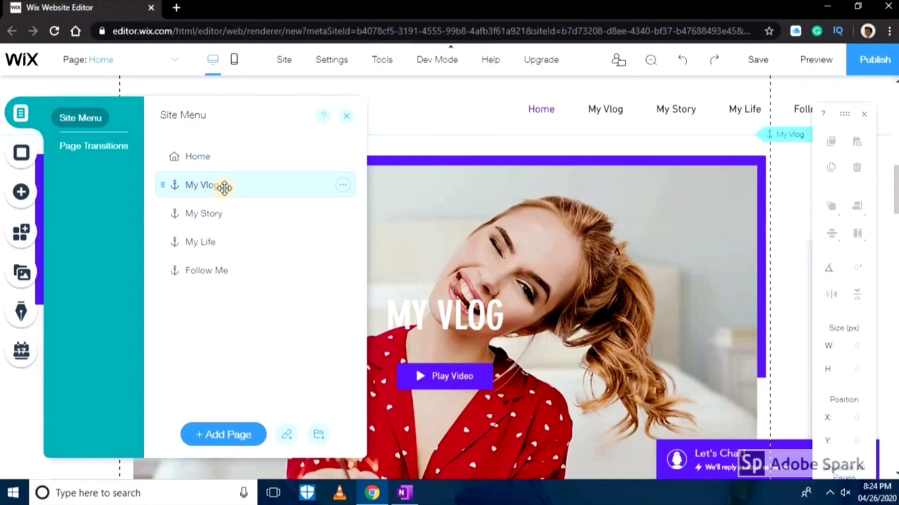
double_click(226, 188)
key(ctrl+a)
key(BackSpace)
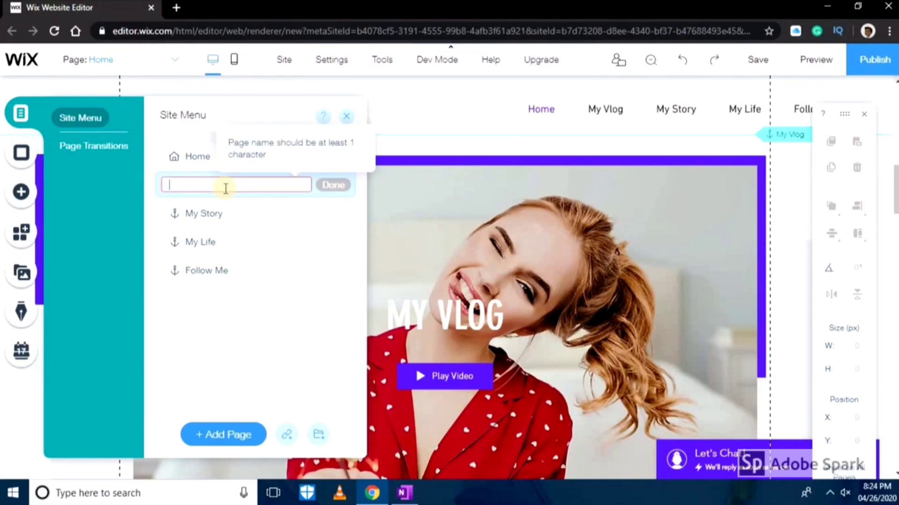
text(youtube)
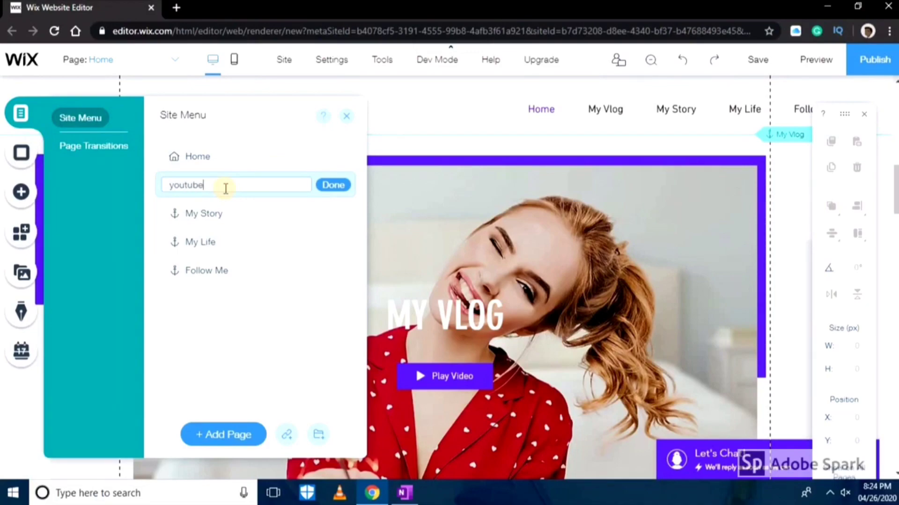
click(328, 191)
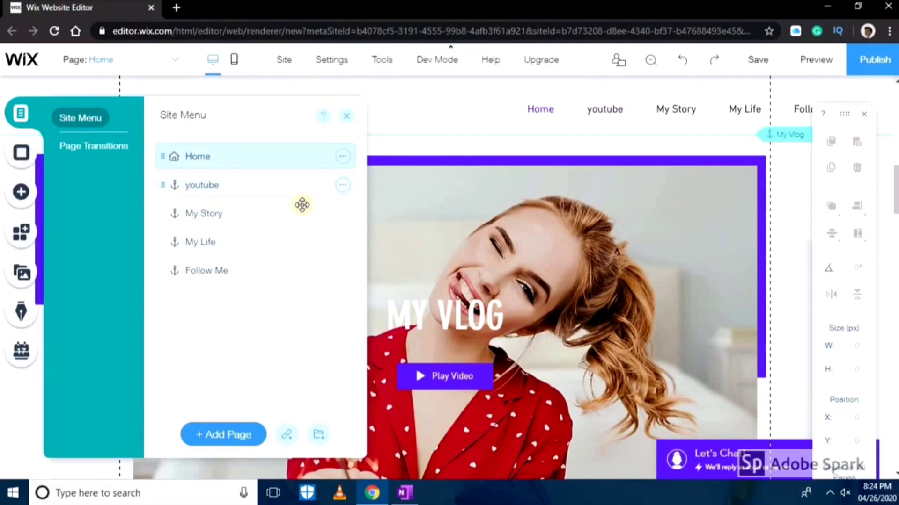
Rename the My Story anchor to About me
click(294, 213)
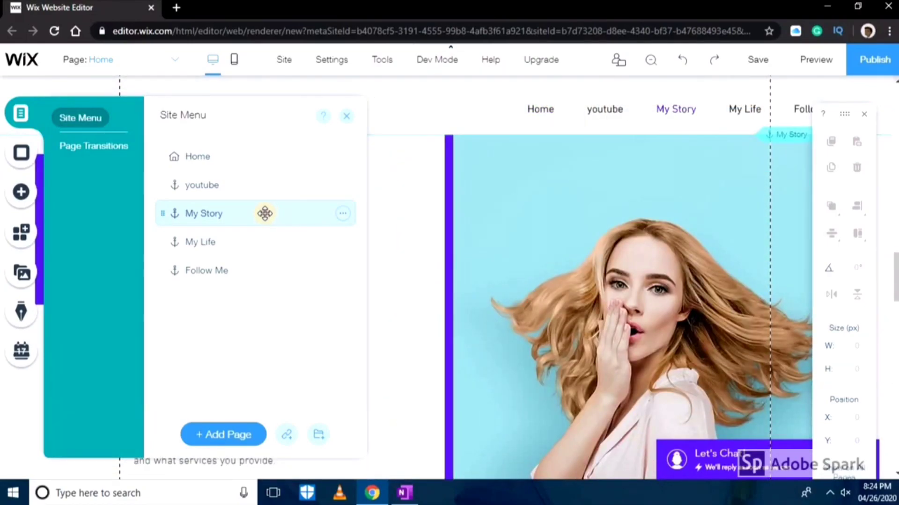
double_click(266, 213)
key(ctrl+a)
key(BackSpace)
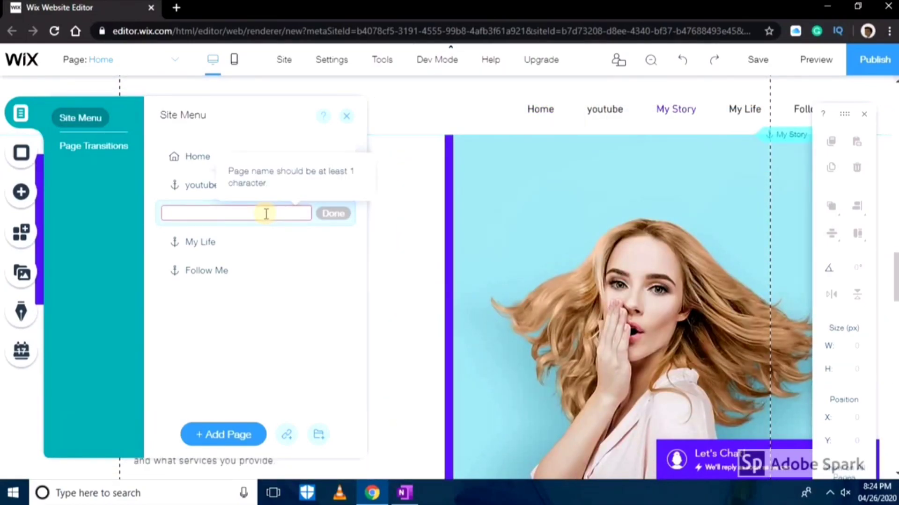
text(About me)
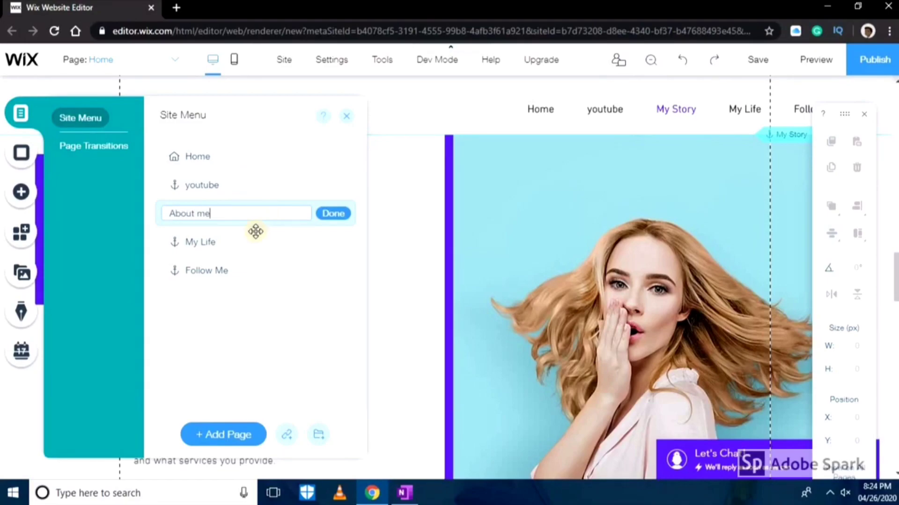
click(333, 214)
Rename the My Life anchor to Instagram
click(288, 234)
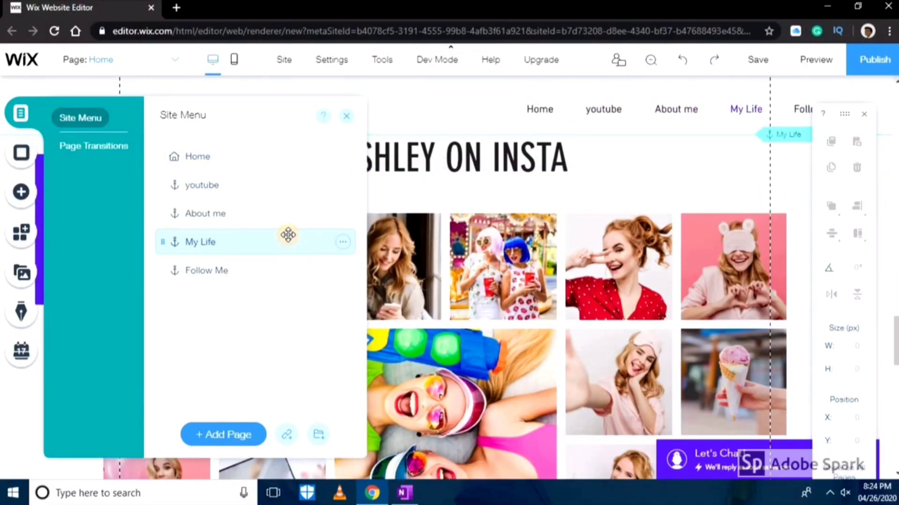
double_click(280, 250)
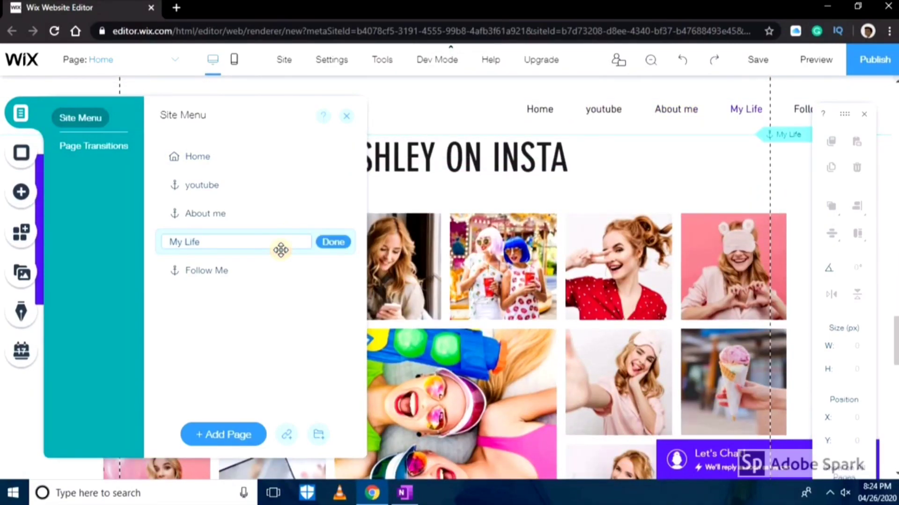
key(BackSpace)
text(Instagram)
click(327, 240)
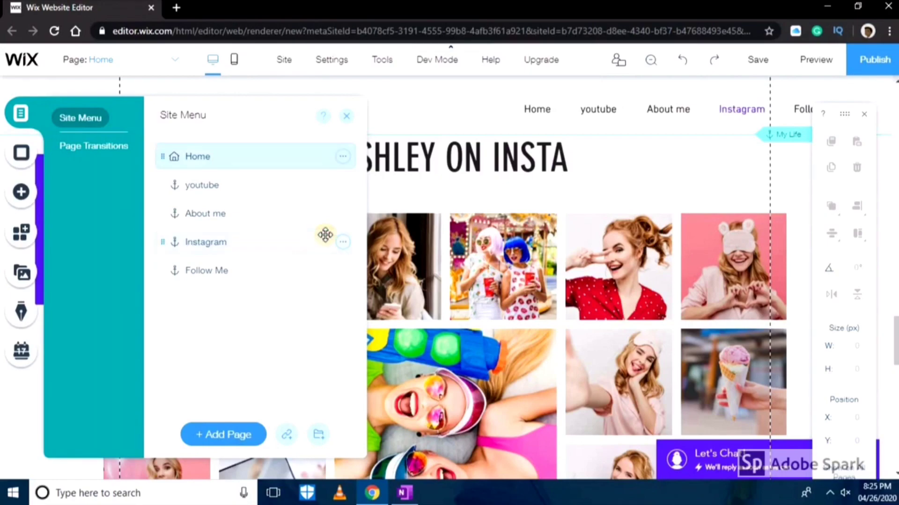
click(298, 264)
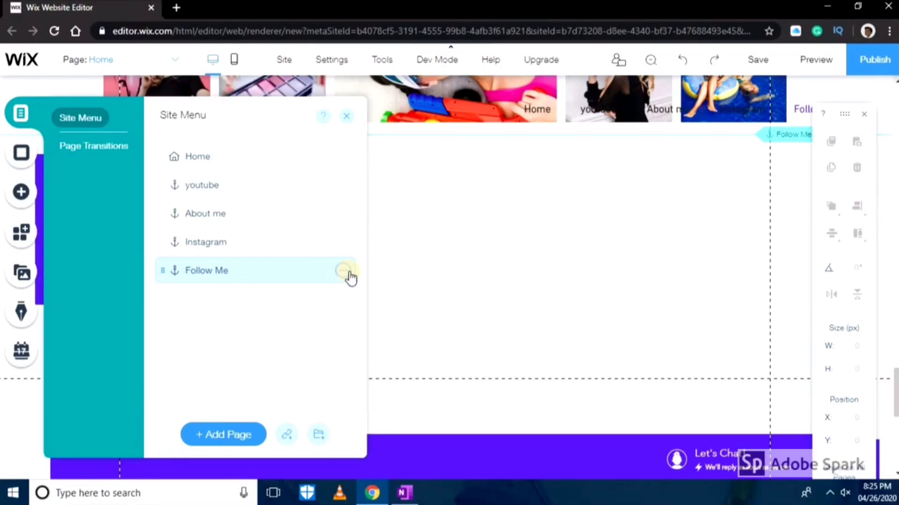
Hide Follow Me so the menu shows only Home, youtube, About me and Instagram
click(347, 271)
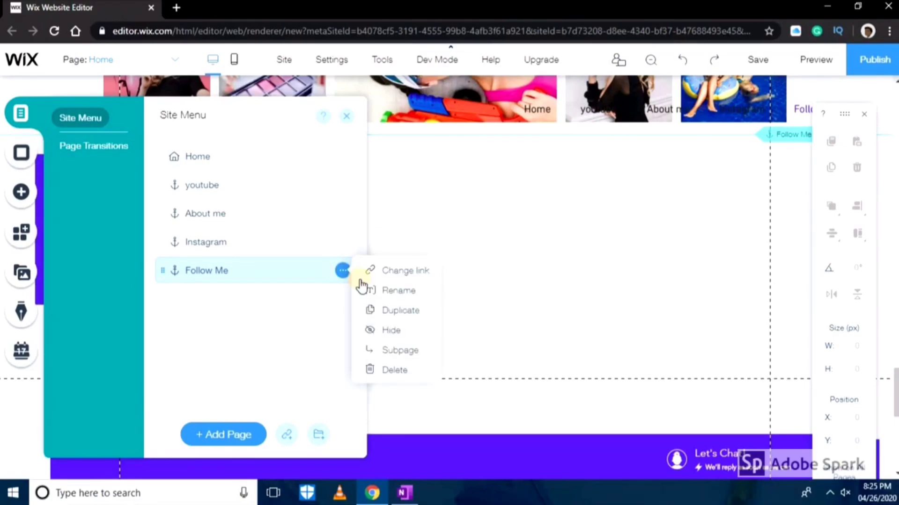
click(392, 332)
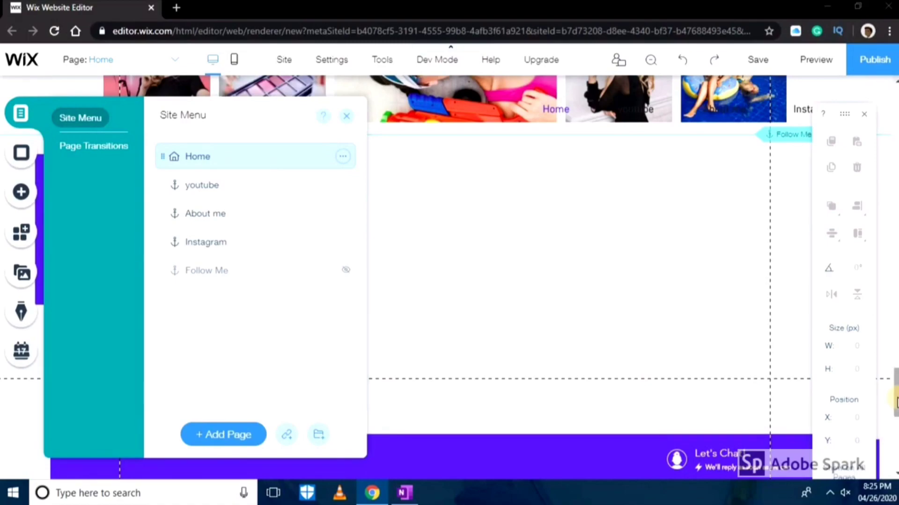
drag(894, 403, 895, 456)
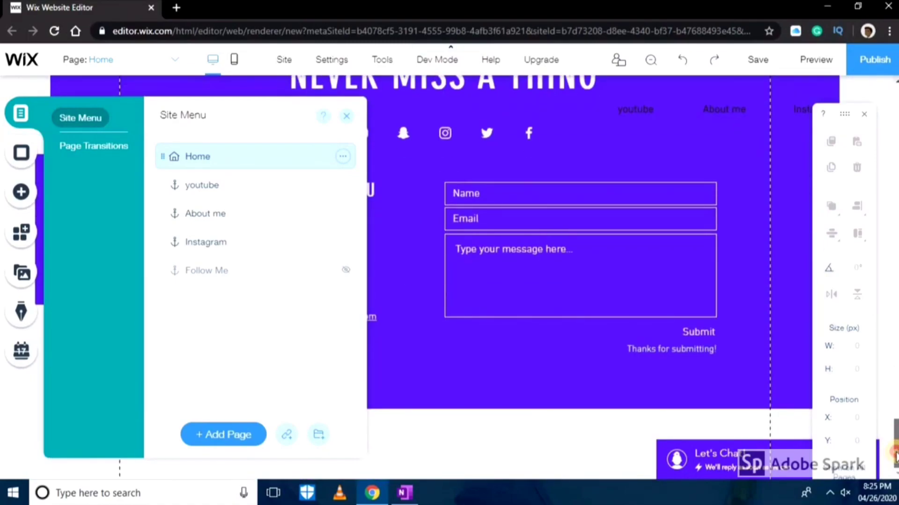
scroll(894, 389, up, 5)
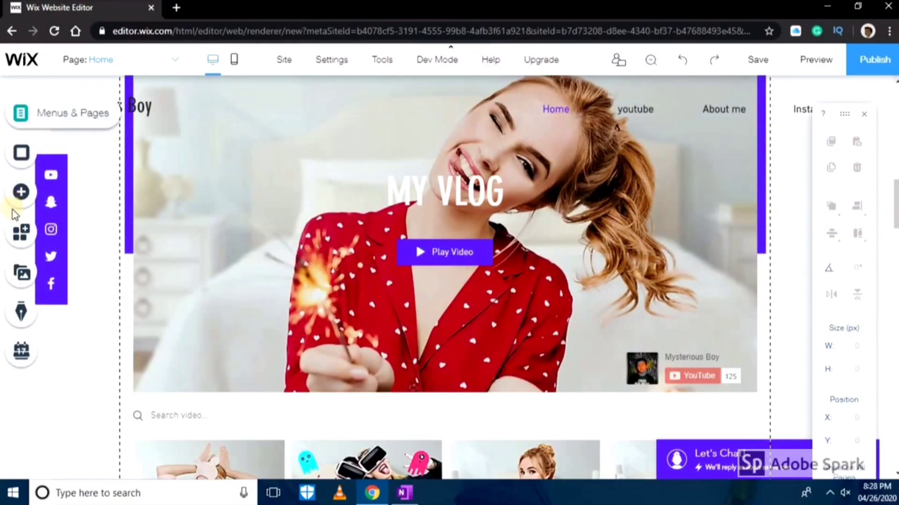
Add a Wix Video channel player (800 × 760 at X 90, Y 1091) and dismiss the error popup
click(20, 192)
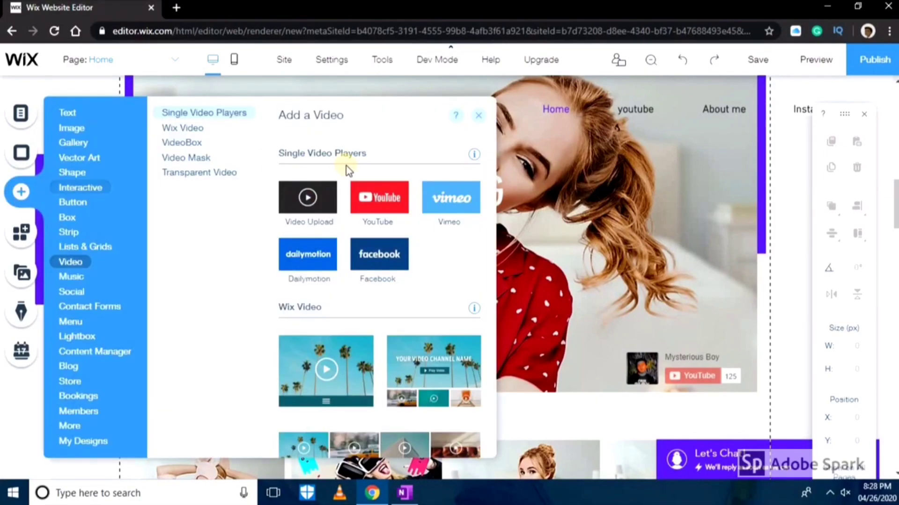
click(492, 167)
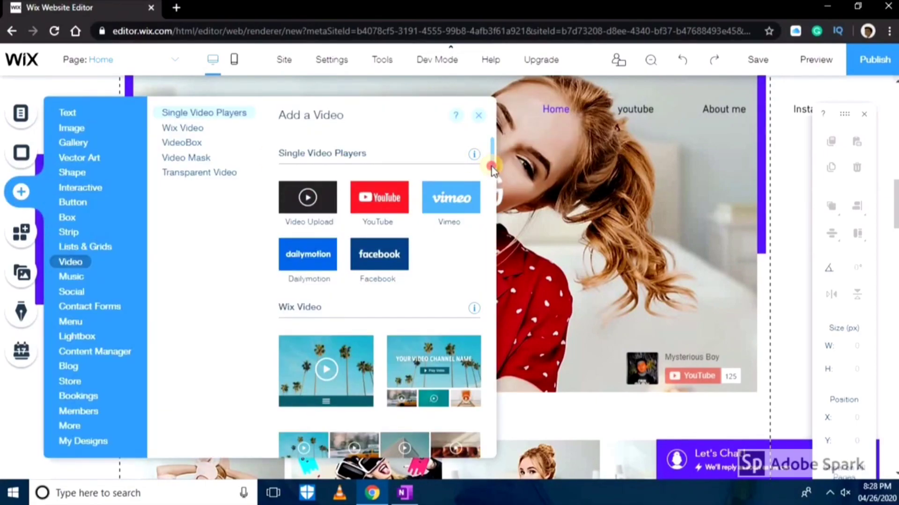
click(451, 360)
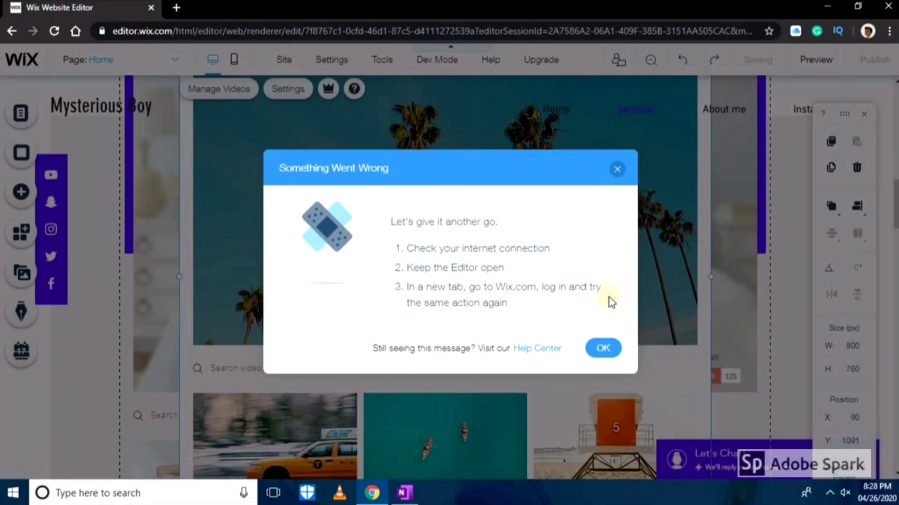
click(604, 349)
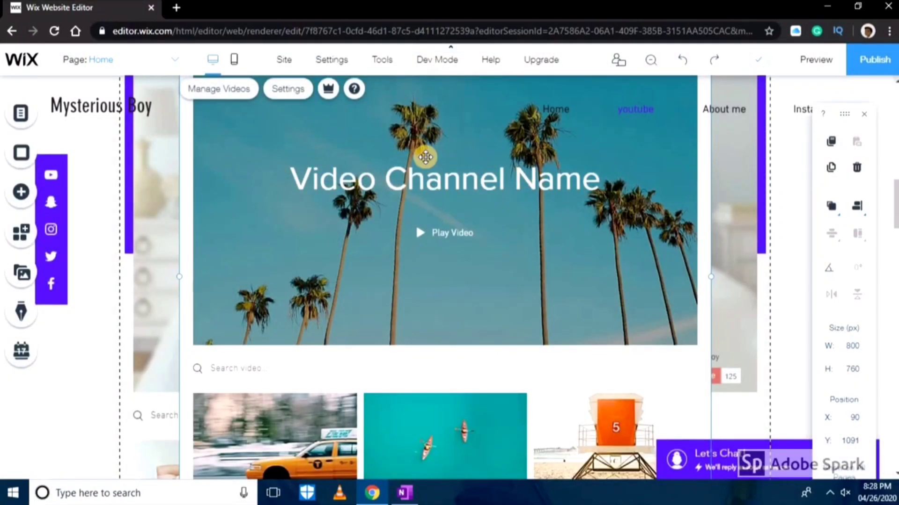
Open Manage Videos to reach the Wix Video library's upload page
click(234, 97)
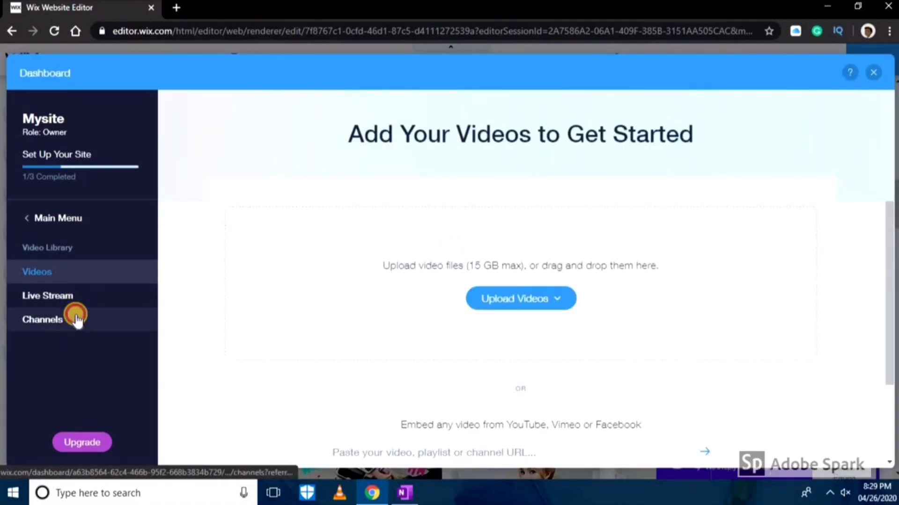
Create a new YouTube Feed video channel by pasting the owner's YouTube channel URL and connecting it
click(77, 321)
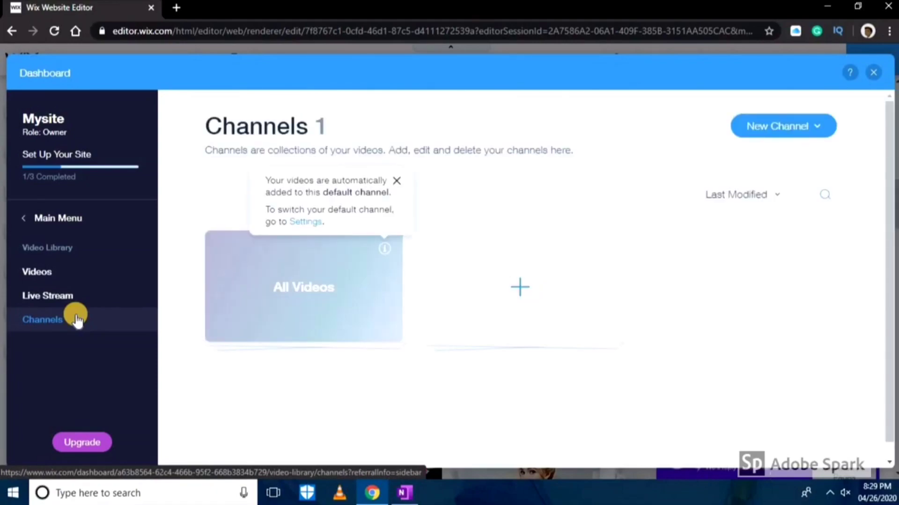
click(804, 138)
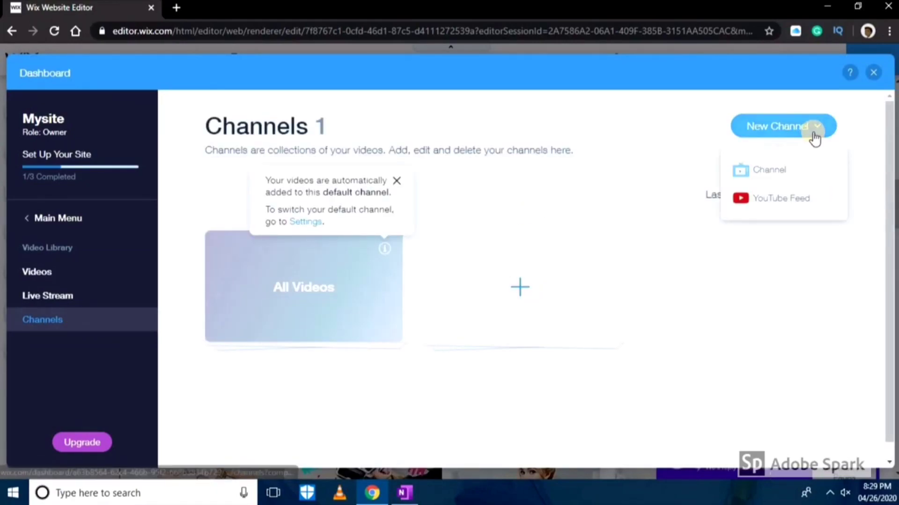
click(804, 203)
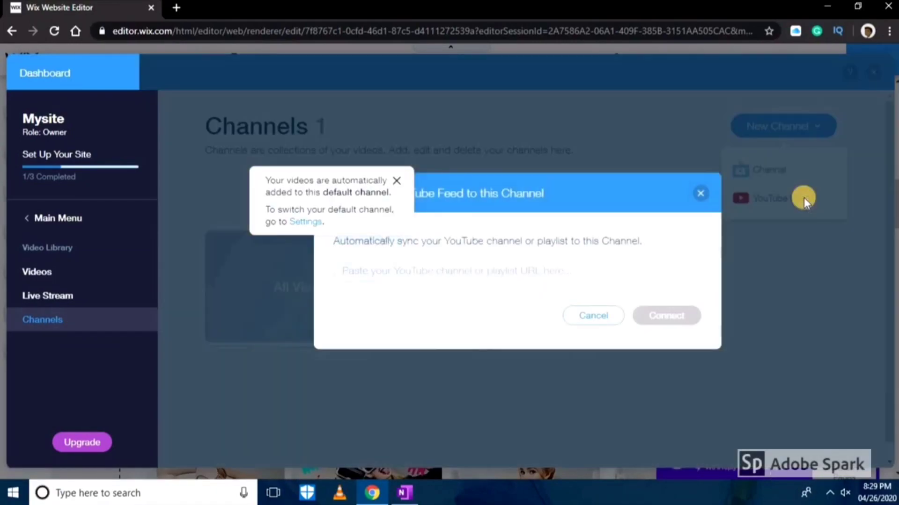
click(605, 268)
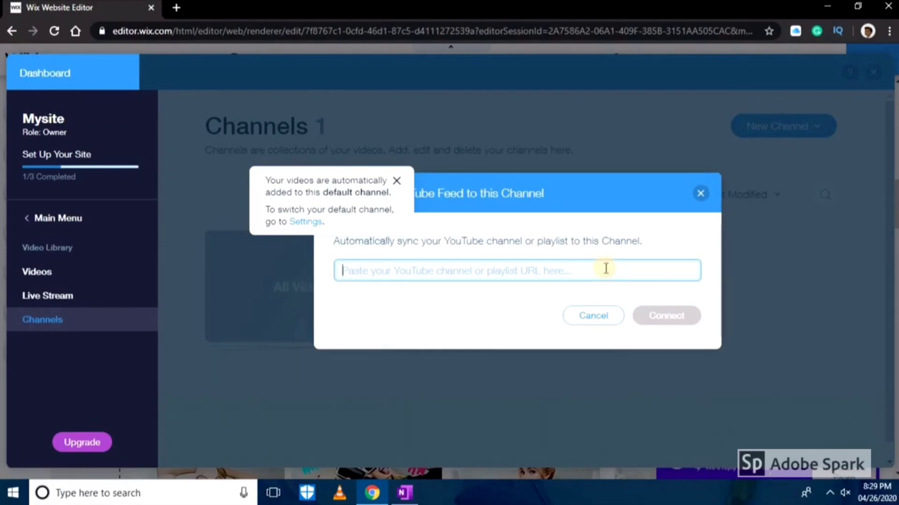
text(https://www.youtube.com/channel/UCZrbFOC8AVVtDyUi4a8pQjQ?view_as=subscriber)
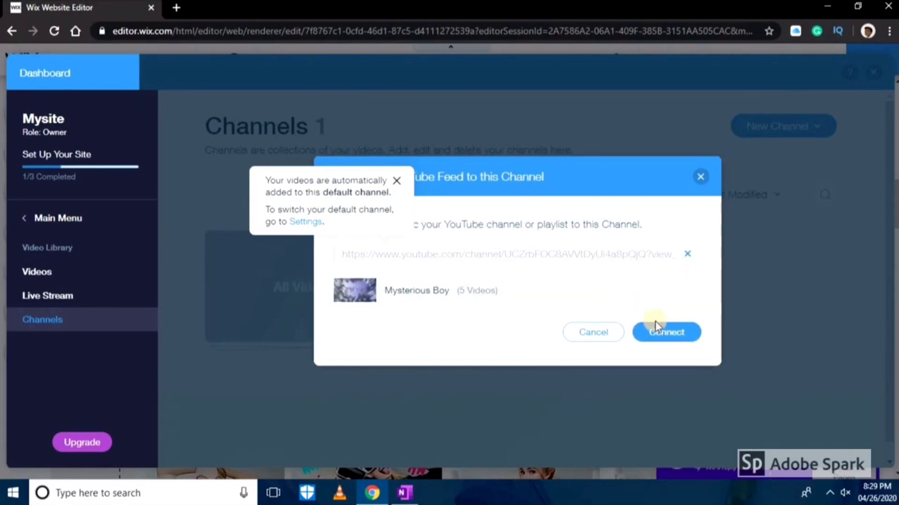
click(656, 324)
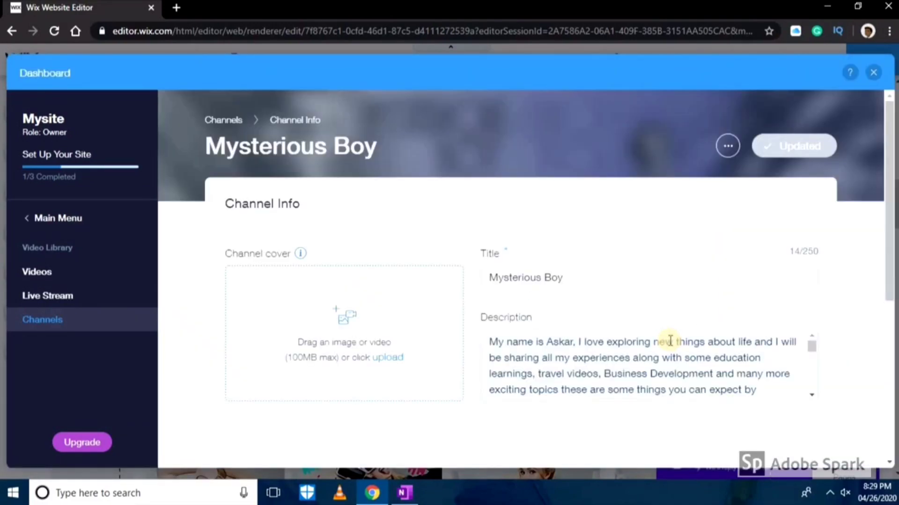
Upload the intro video as the channel cover
click(380, 352)
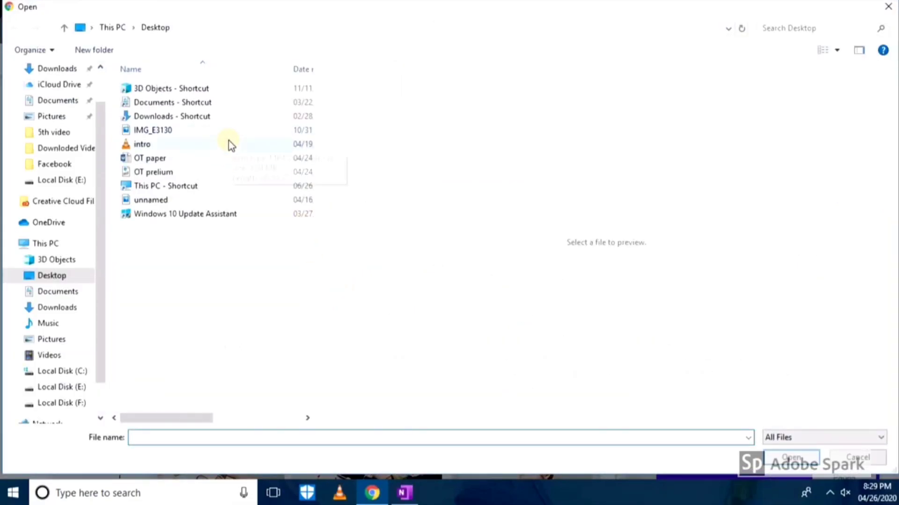
click(231, 144)
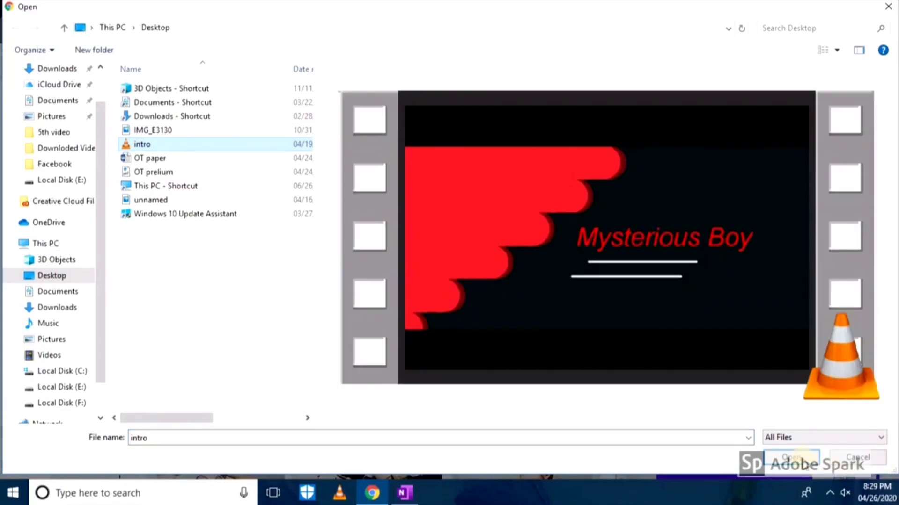
click(791, 457)
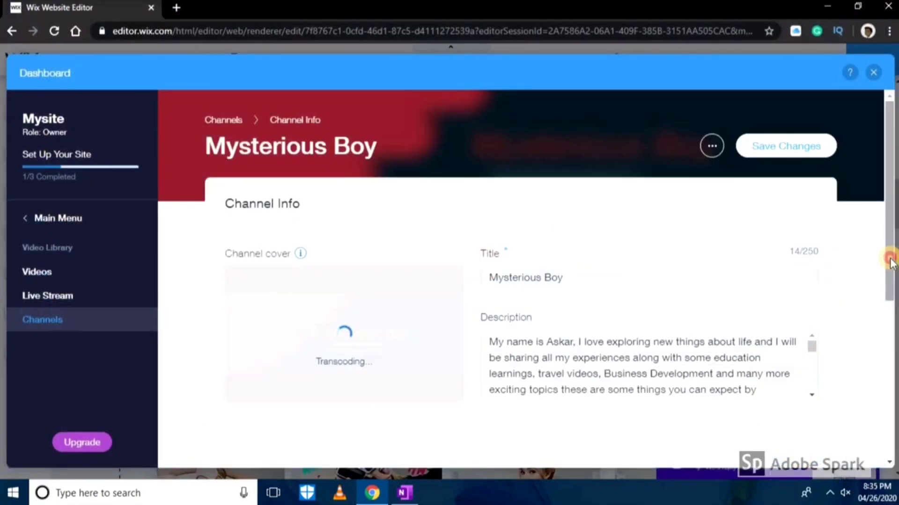
Save the channel info changes and close the dashboard to return to the editor
drag(889, 257, 884, 317)
scroll(885, 318, down, 3)
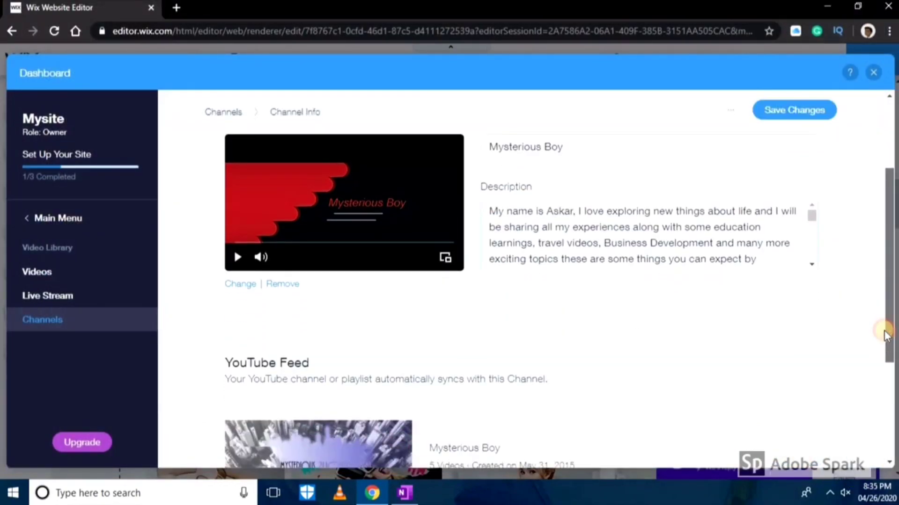
drag(890, 326, 888, 187)
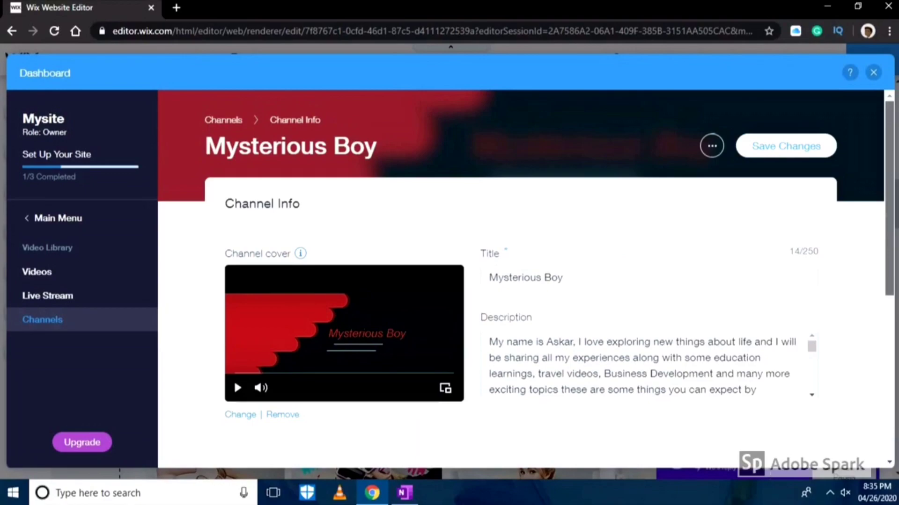
click(824, 147)
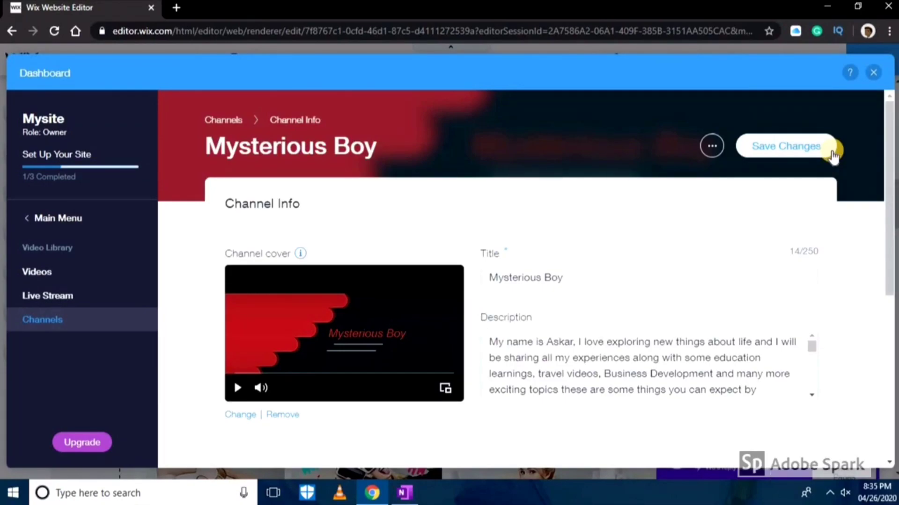
click(873, 73)
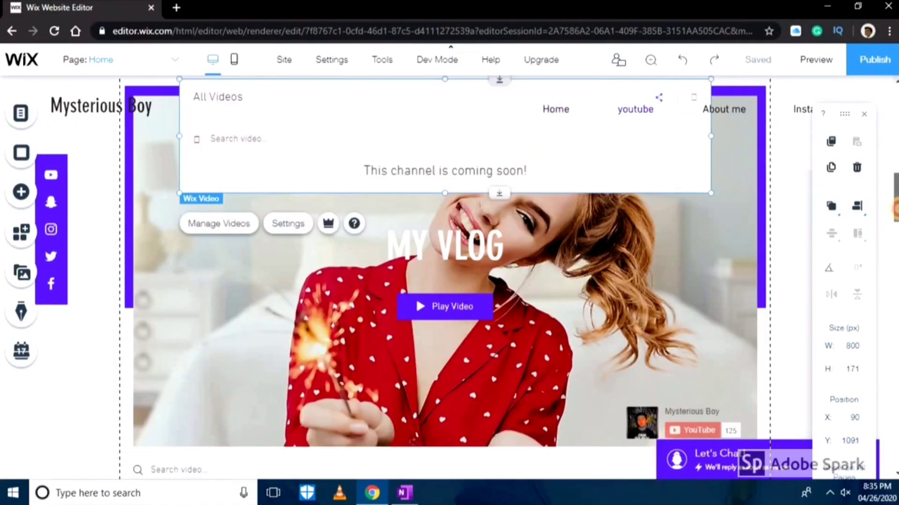
Change the THIS IS MY STORY heading to 'About me'
click(894, 308)
scroll(894, 309, down, 2)
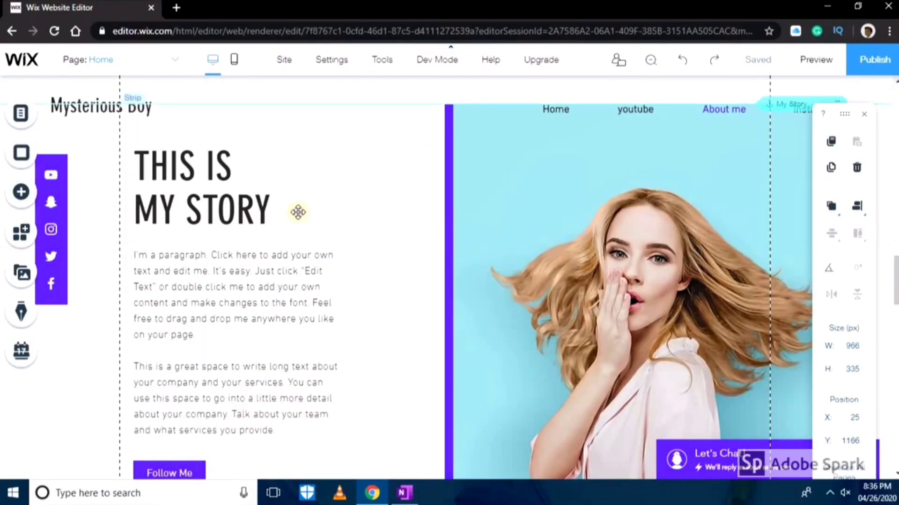
click(271, 206)
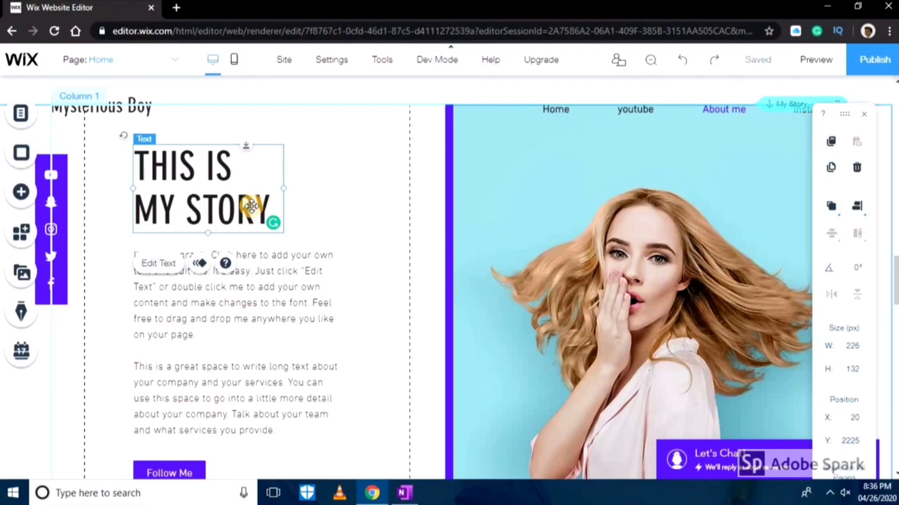
double_click(252, 206)
key(BackSpace)
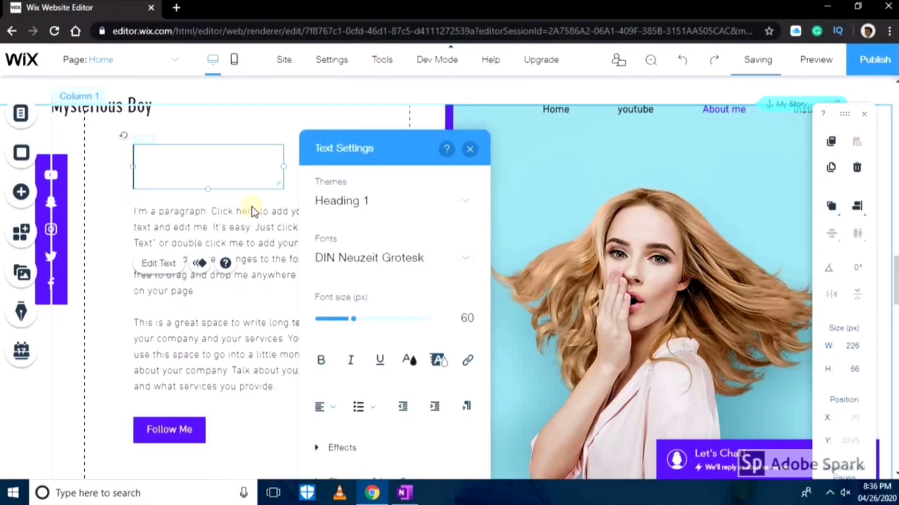
text(Abo)
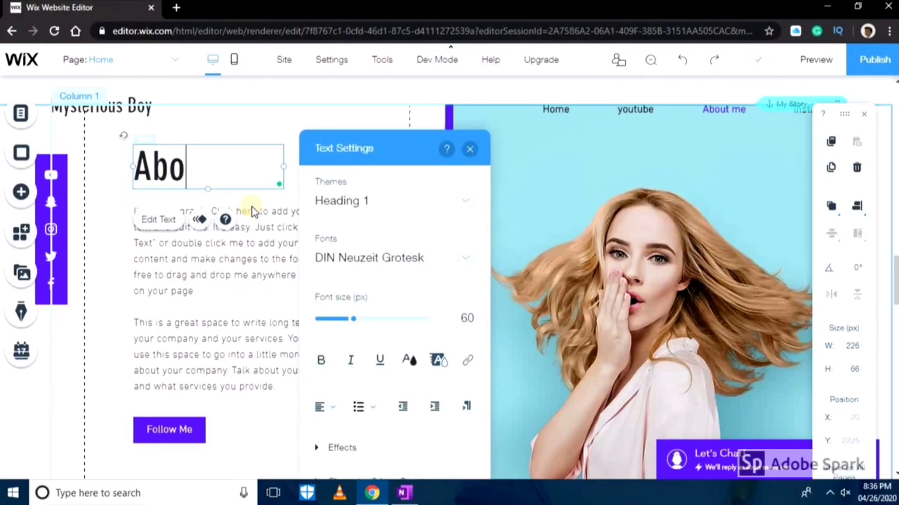
text(ut me)
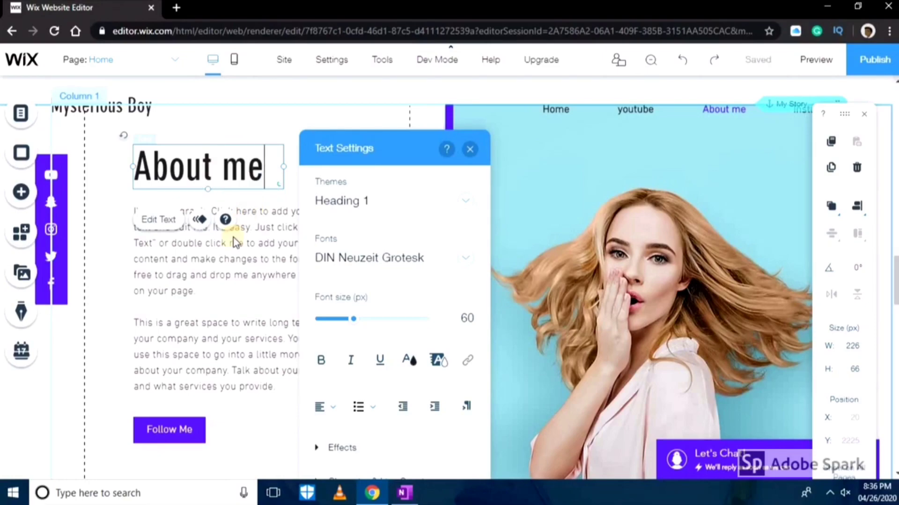
click(250, 331)
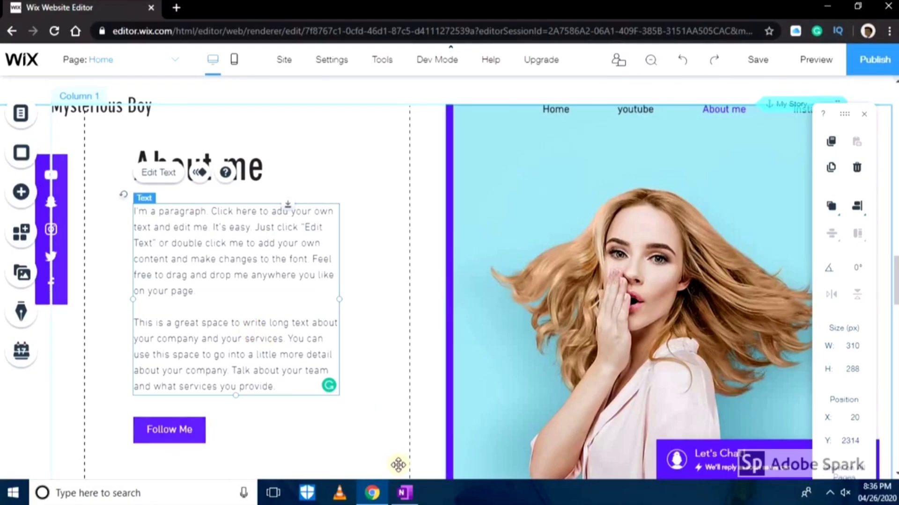
Select the about-me paragraph in the OneNote notes, then return to the editor
mouse_move(405, 493)
click(408, 417)
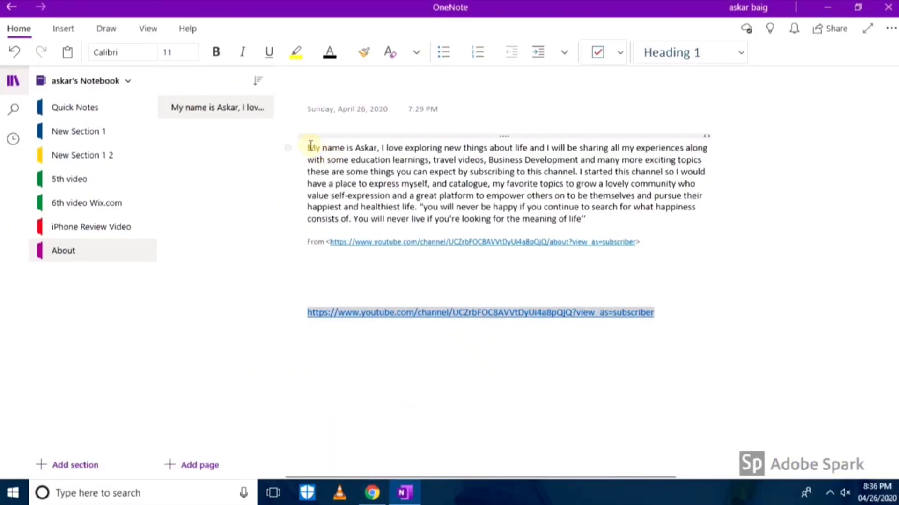
drag(309, 146, 585, 218)
key(ctrl+c)
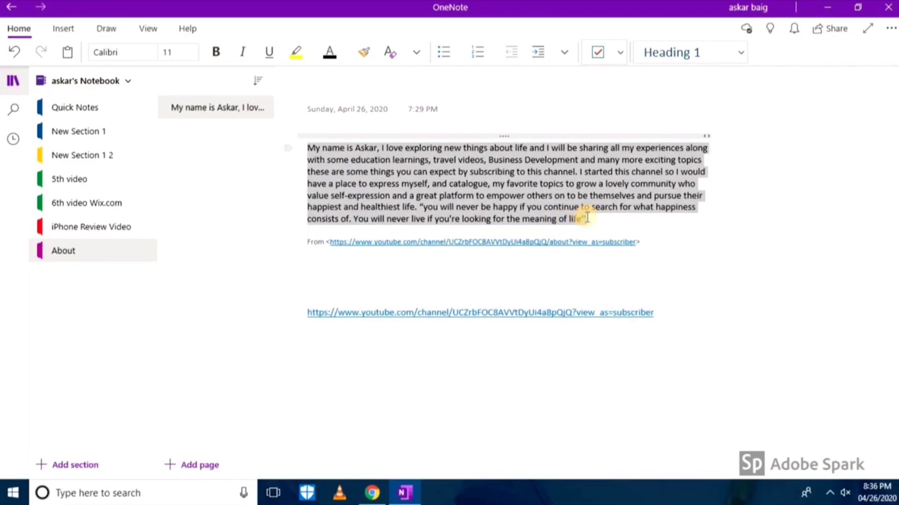
key(alt+Tab)
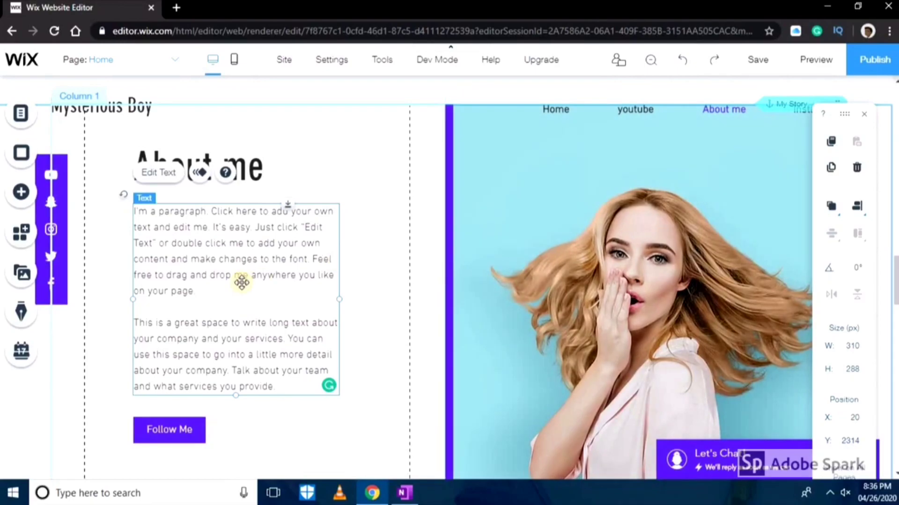
Paste the bio over the placeholder paragraph, correct 'favorite' to 'favourite', and put the quote on its own line
double_click(222, 287)
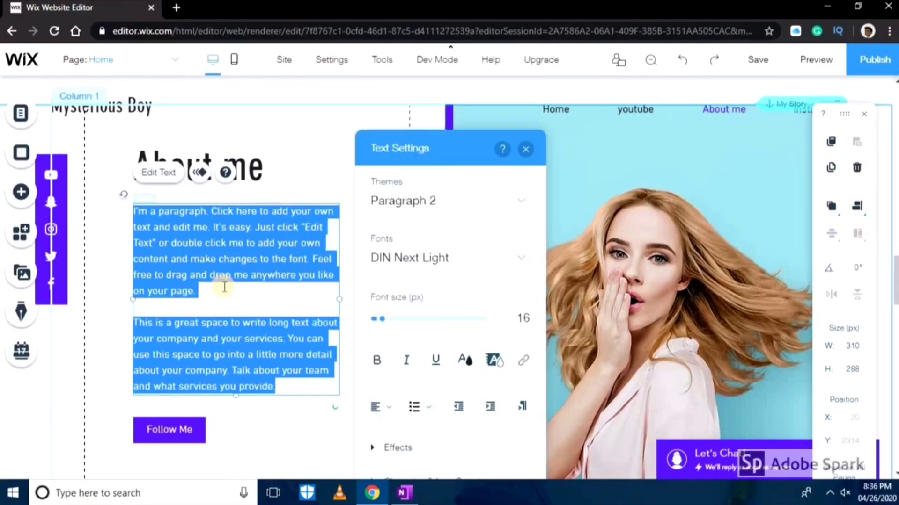
key(ctrl+v)
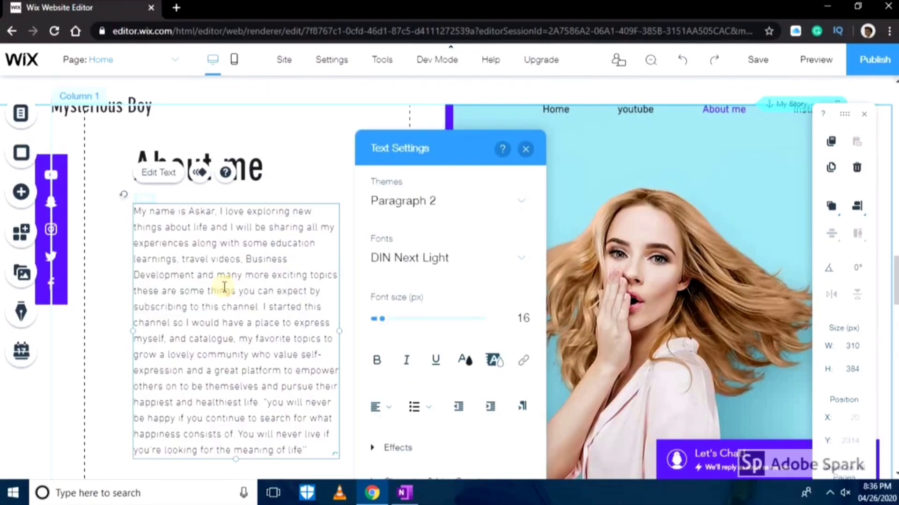
right_click(275, 340)
click(282, 368)
click(262, 402)
key(Return)
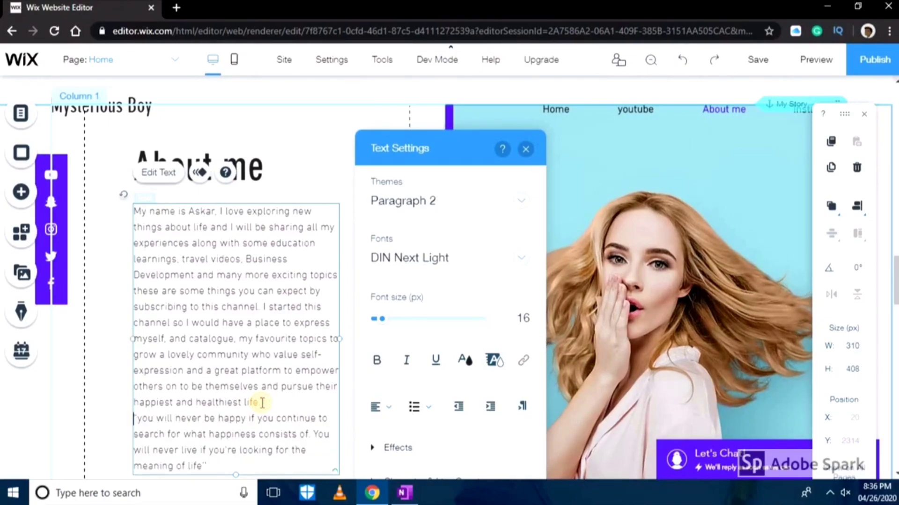
click(523, 150)
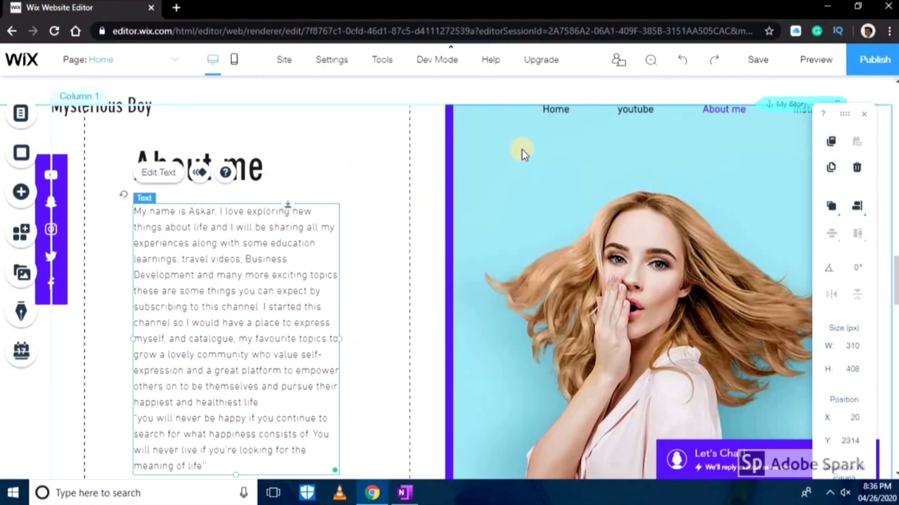
Upload IMG_E3130 from the computer and set it as Column 2's background image
click(639, 218)
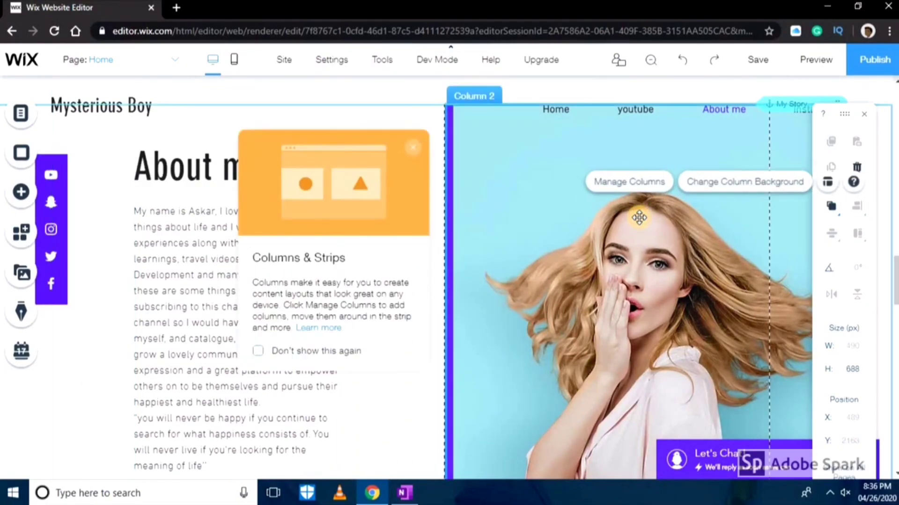
click(727, 196)
click(316, 275)
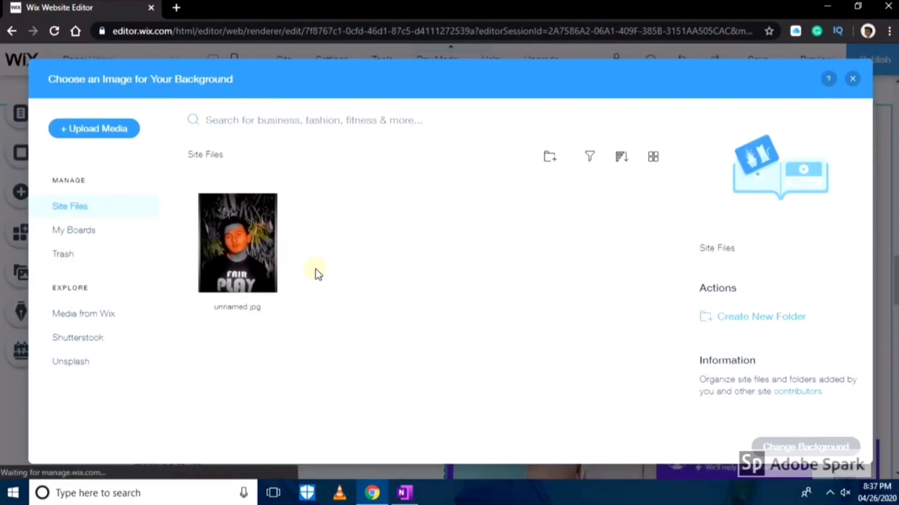
click(106, 134)
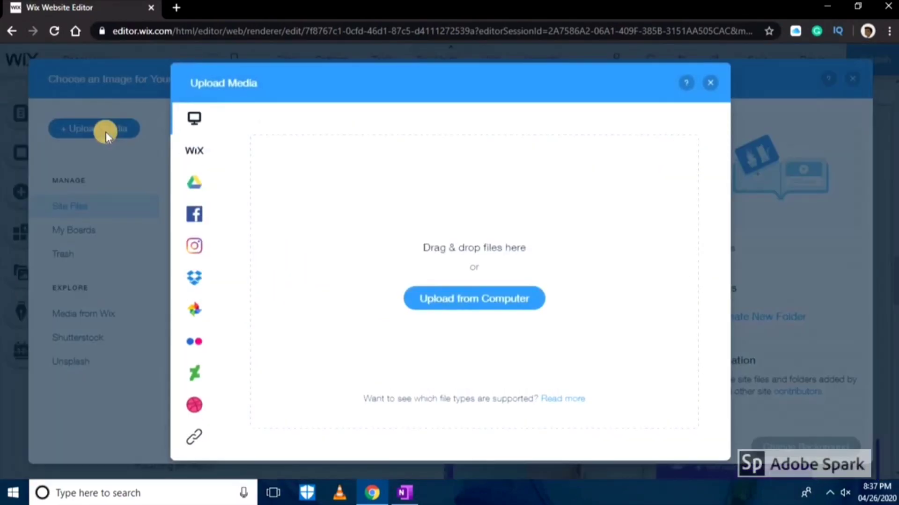
click(479, 291)
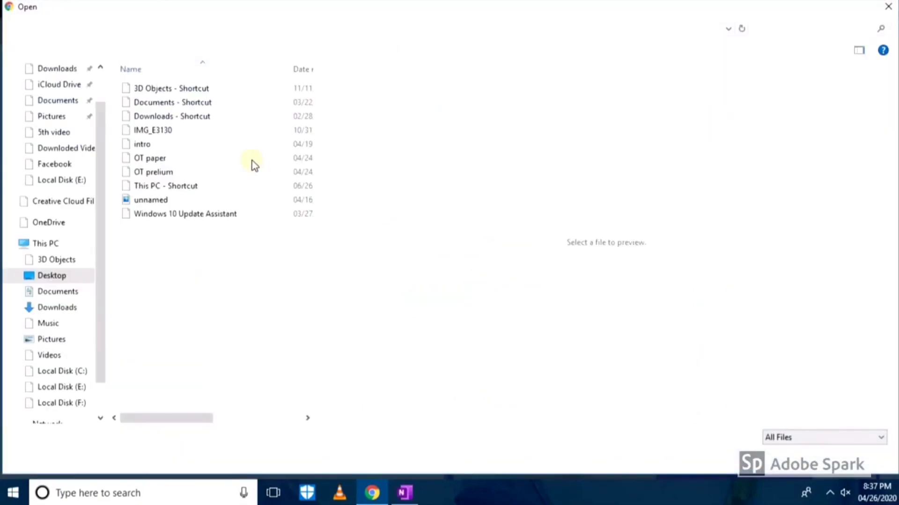
click(174, 129)
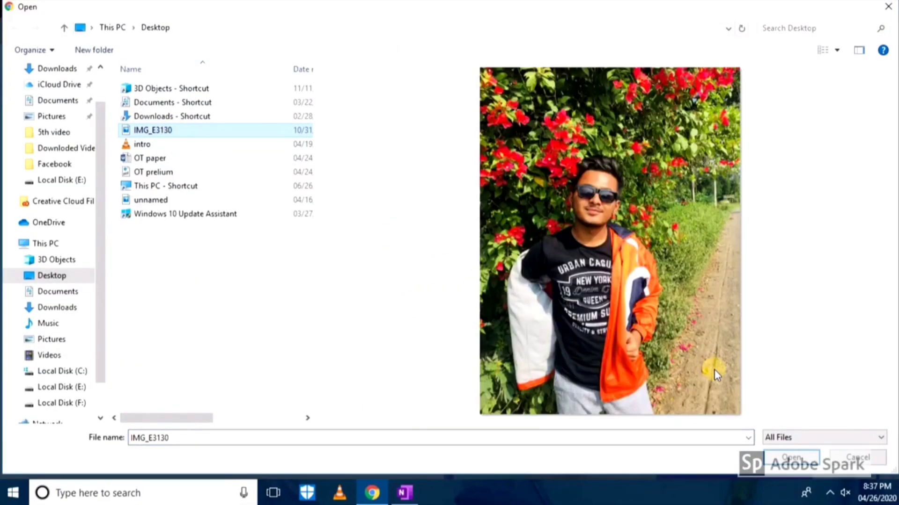
click(780, 455)
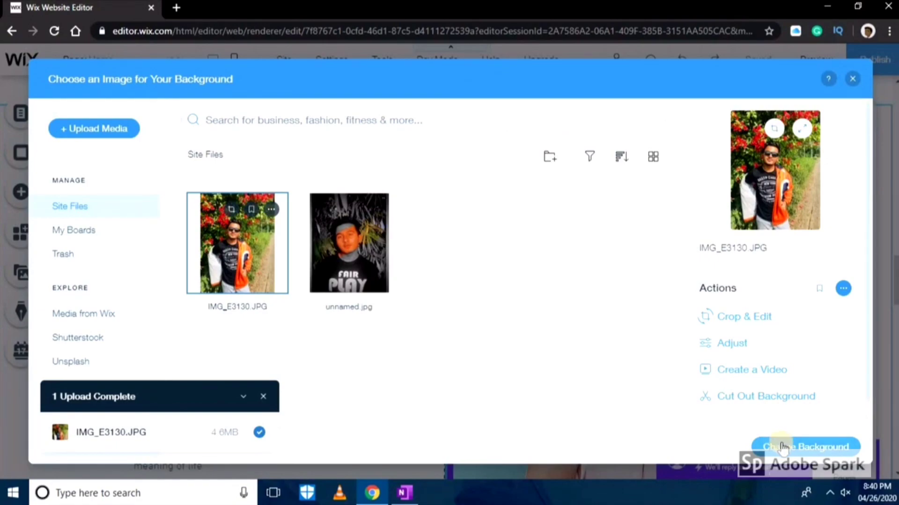
click(781, 447)
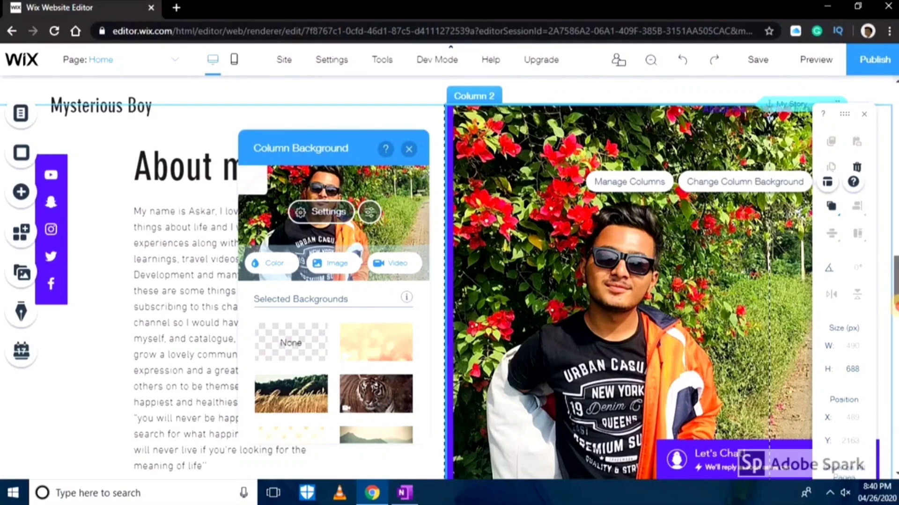
scroll(698, 331, down, 6)
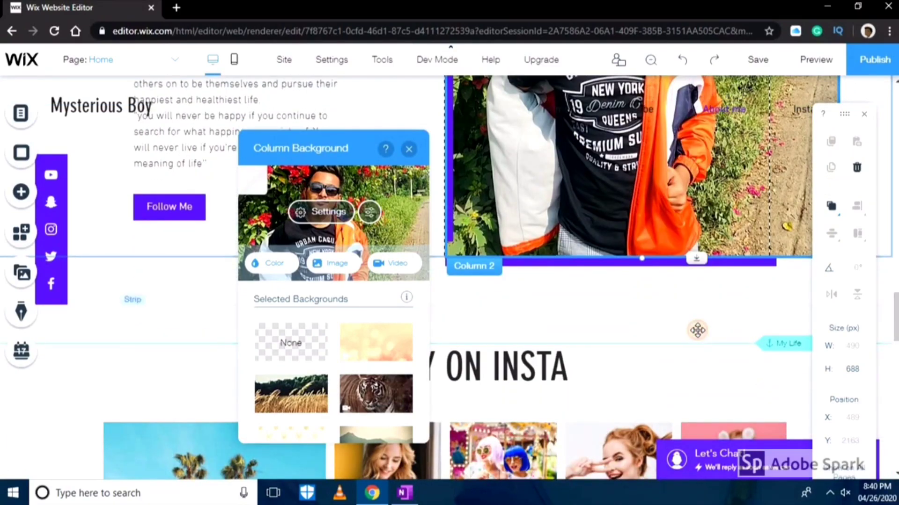
Replace the #ASHLEY ON INSTA heading text with the owner's Instagram handle followed by 'Instagram'
click(698, 330)
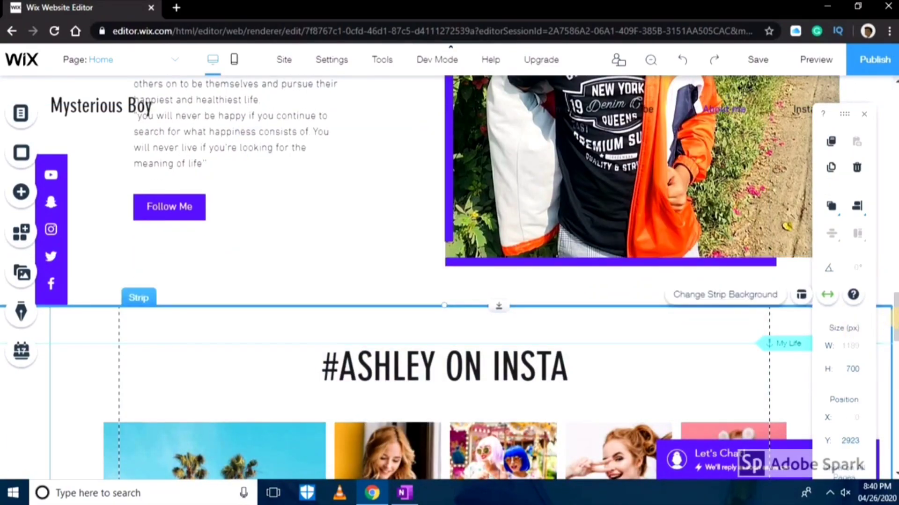
scroll(894, 323, down, 3)
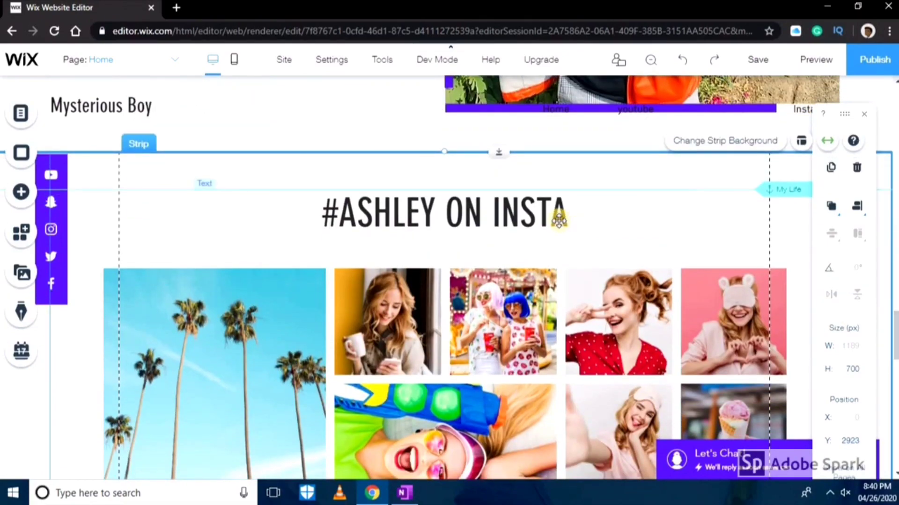
click(558, 219)
double_click(558, 219)
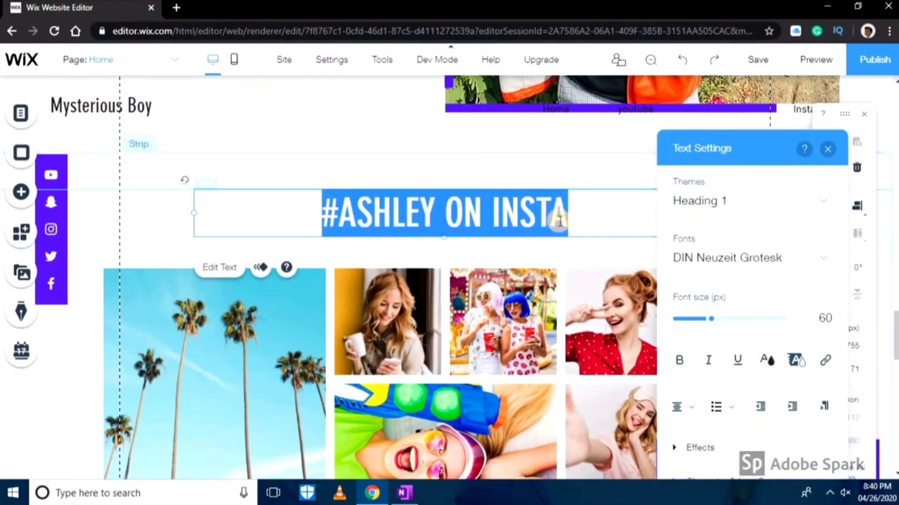
key(BackSpace)
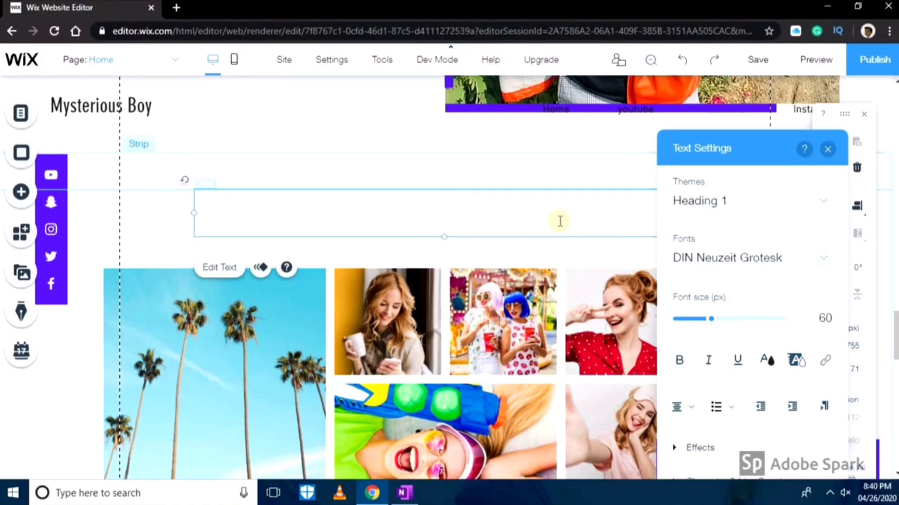
text(#m)
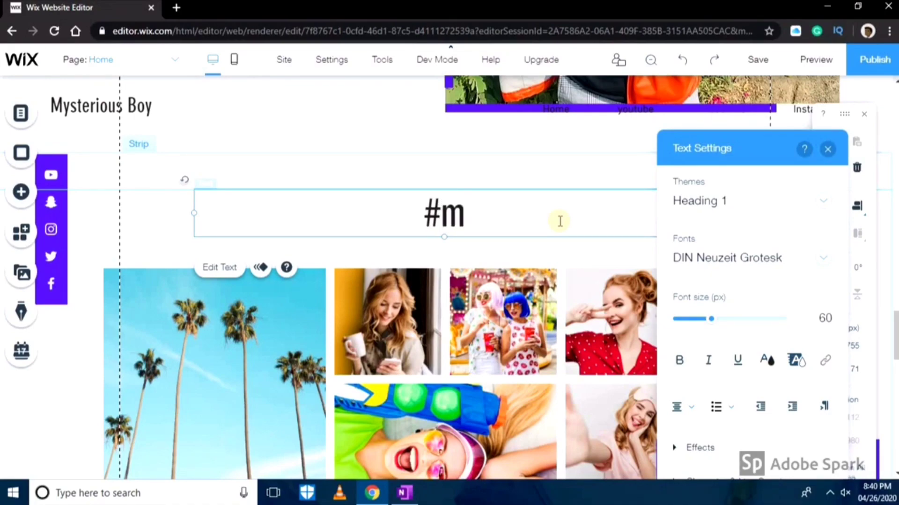
key(BackSpace)
text(Myster)
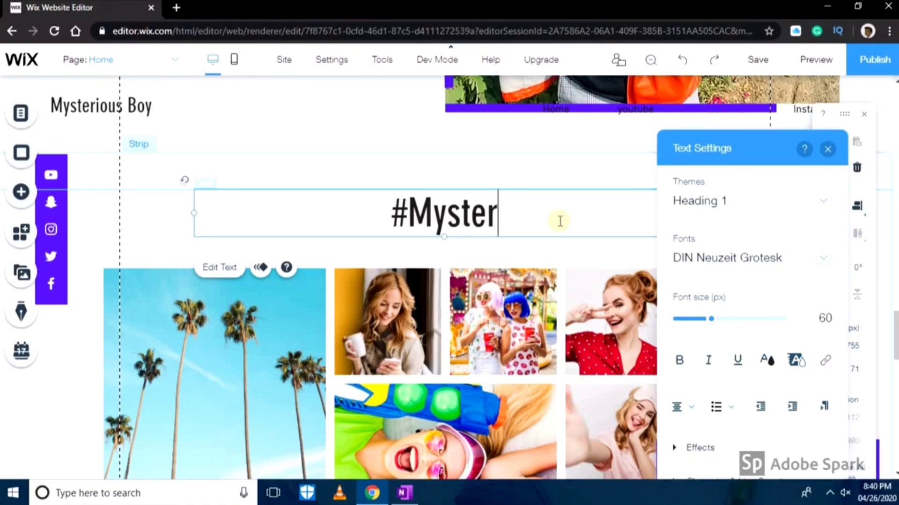
text(ious_)
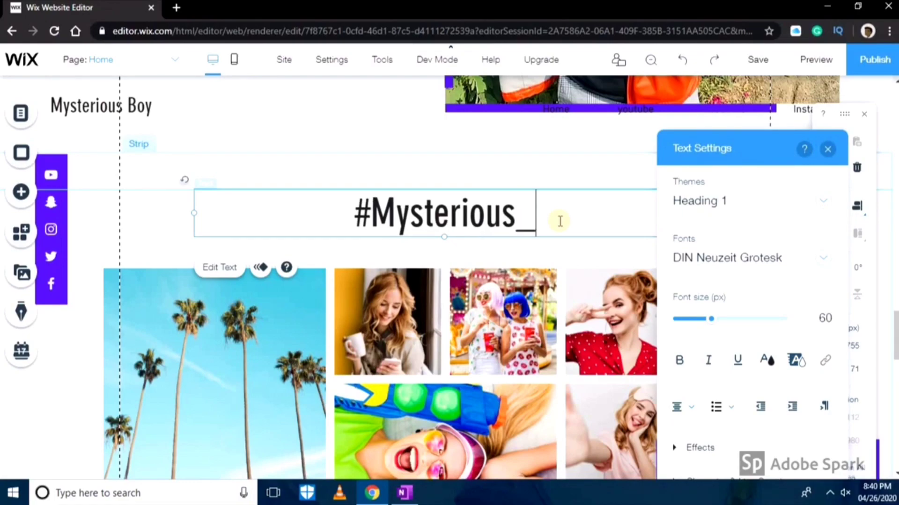
text(boy)
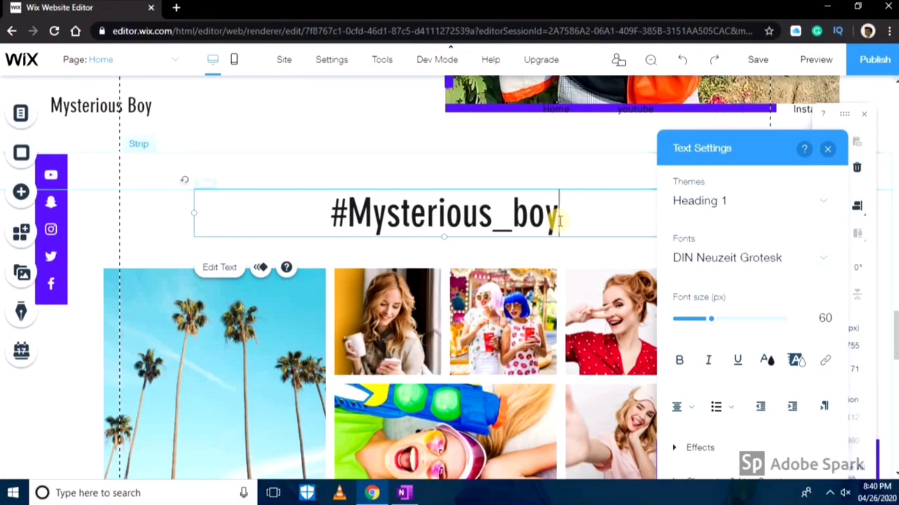
text(5)
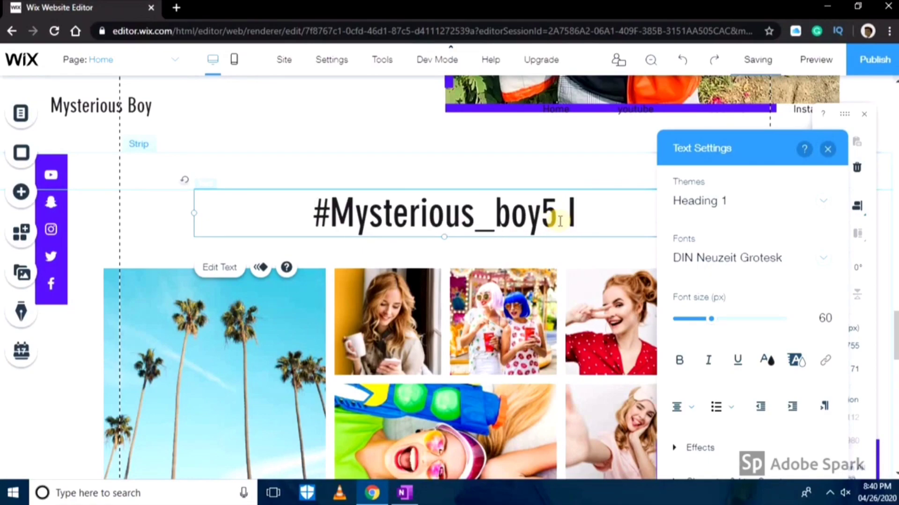
text(Ins)
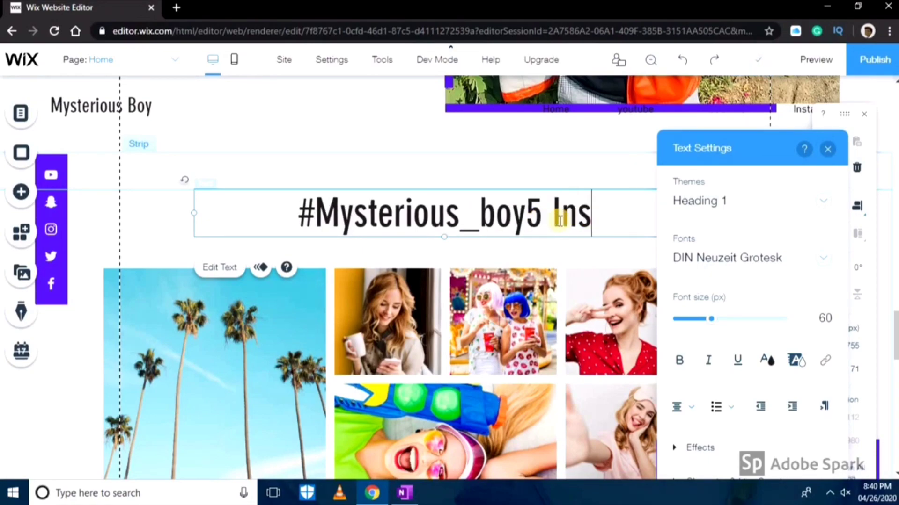
text(tagram)
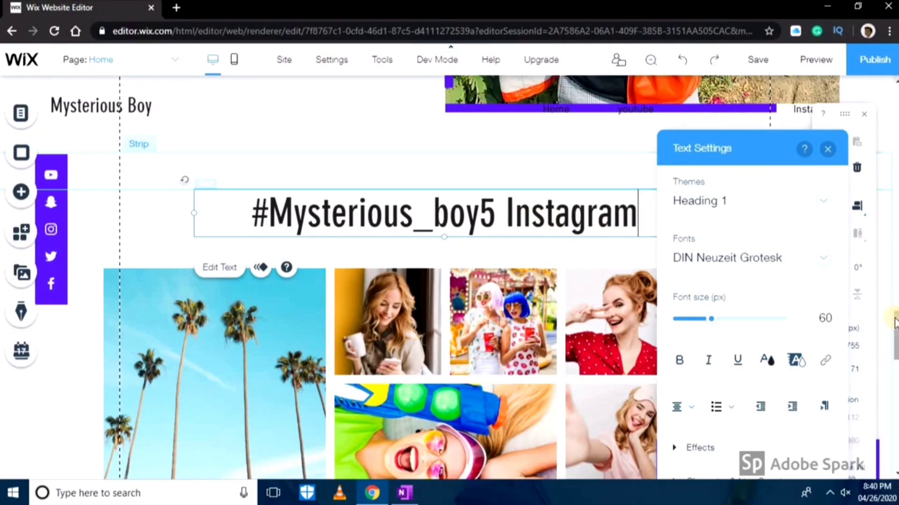
drag(894, 321, 893, 342)
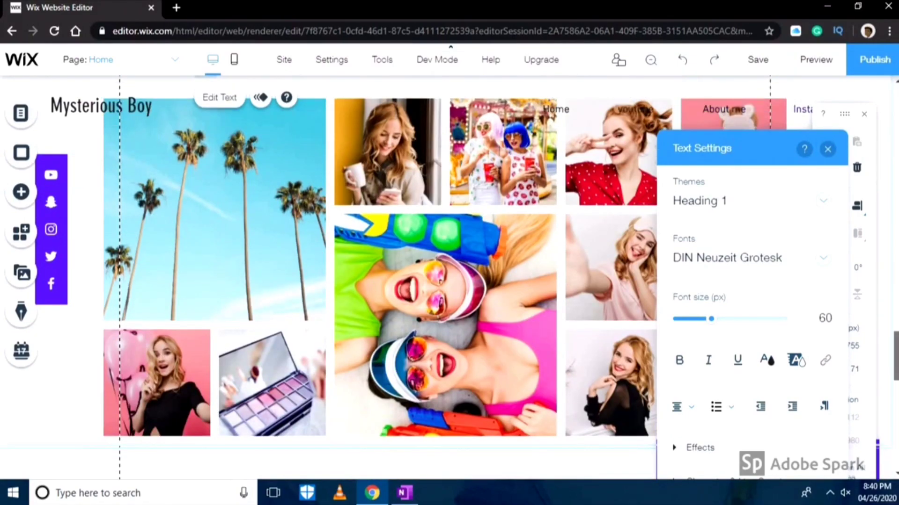
Link the Instagram Feed gallery to the owner's Instagram account from its settings, reusing the previous link
click(470, 246)
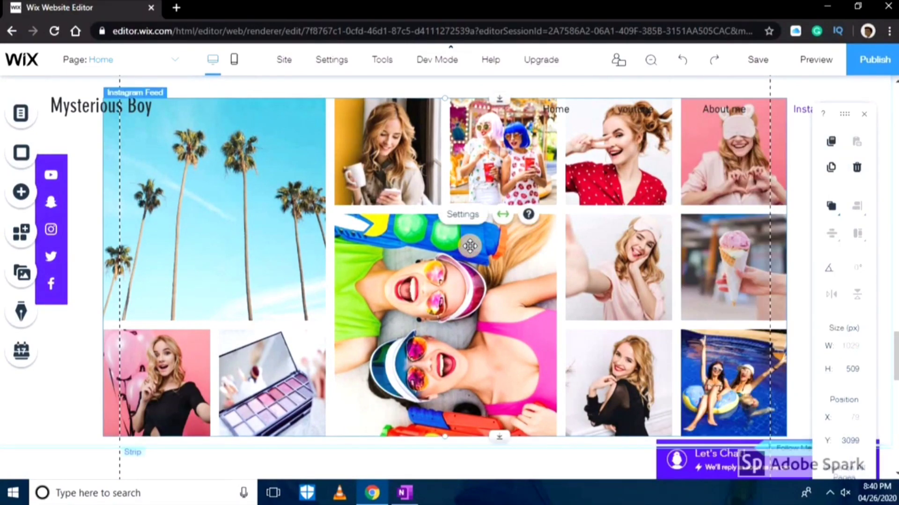
click(468, 217)
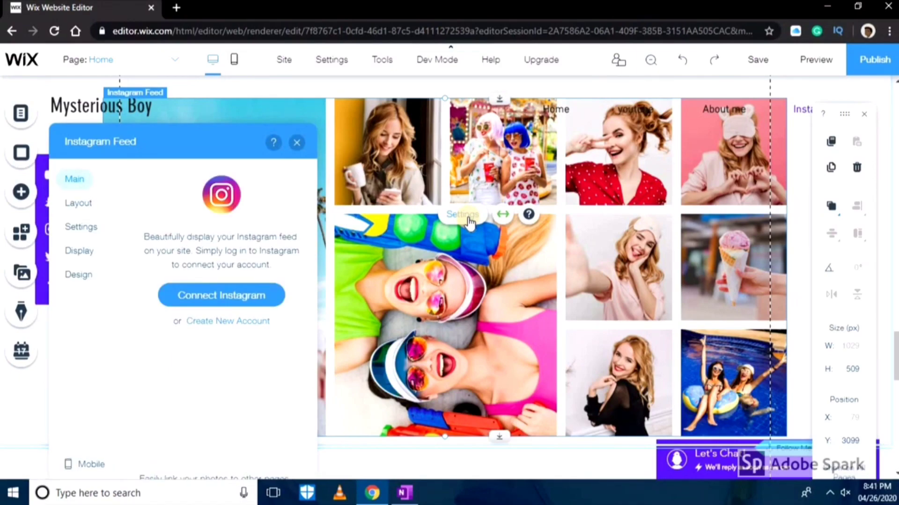
click(260, 289)
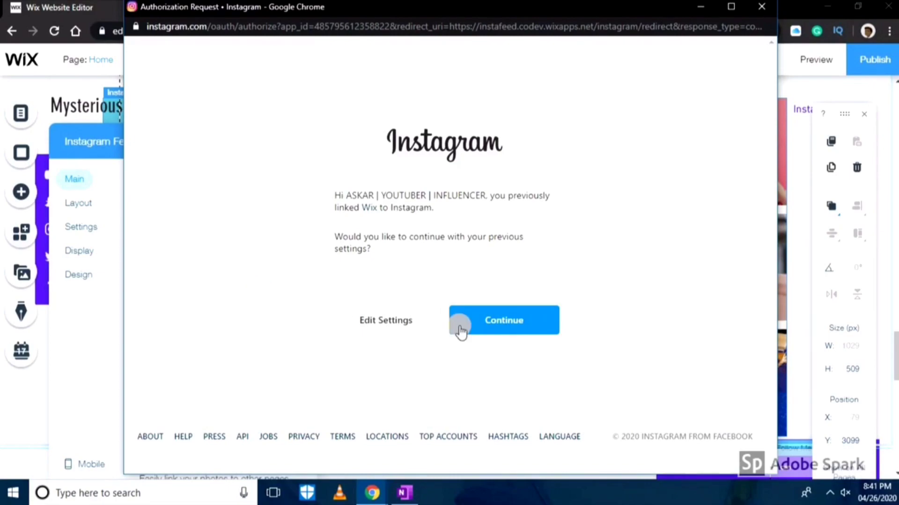
click(498, 334)
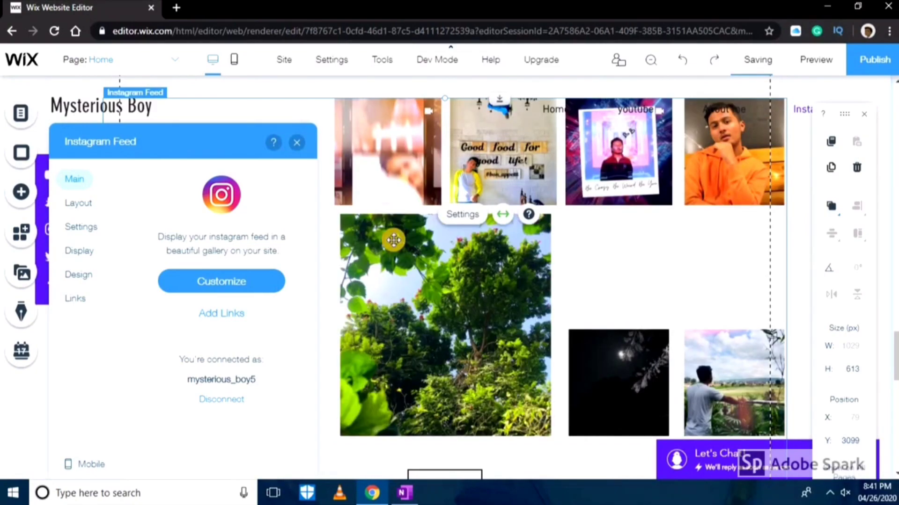
click(297, 142)
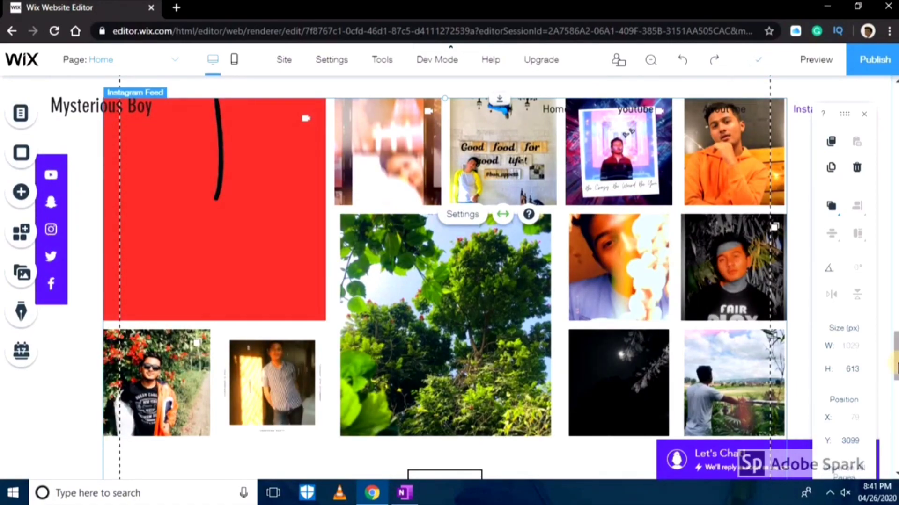
Delete the PR & MANAGEMENT heading and its email, then move the Business Inquiries heading and email up
drag(895, 356, 895, 438)
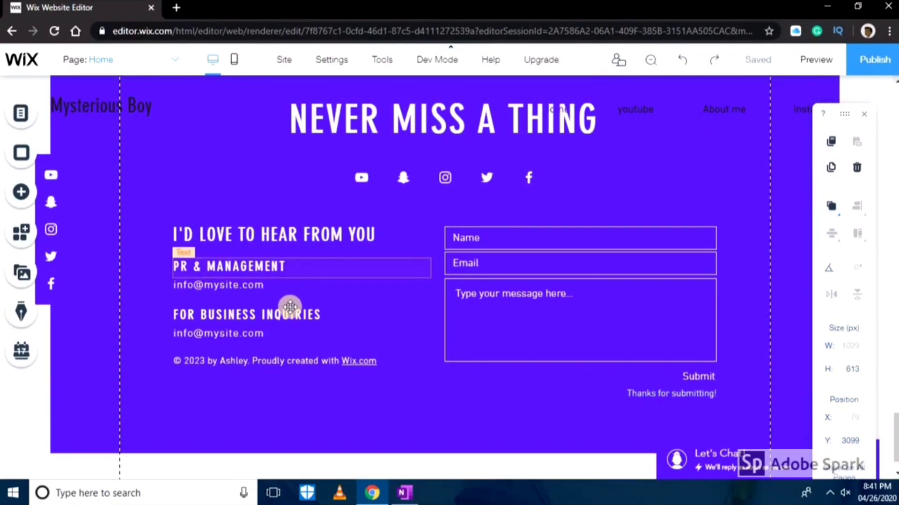
click(311, 278)
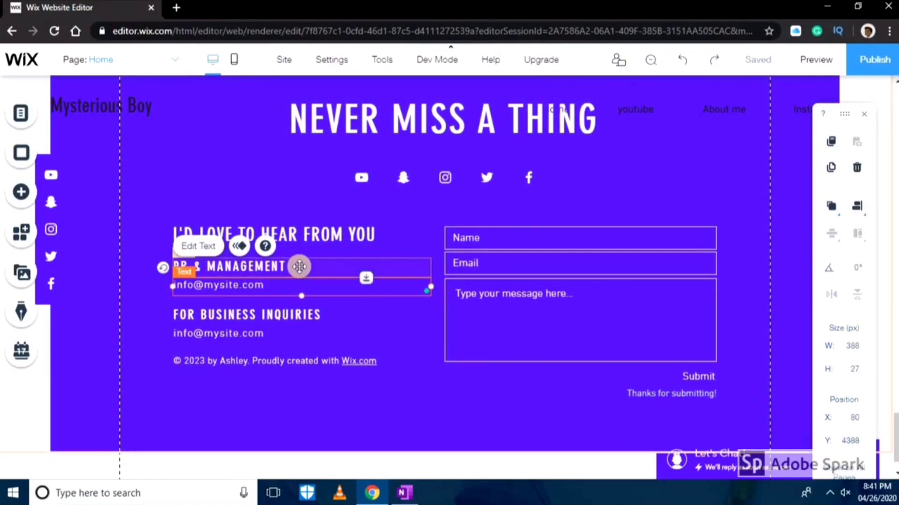
key(Delete)
click(305, 263)
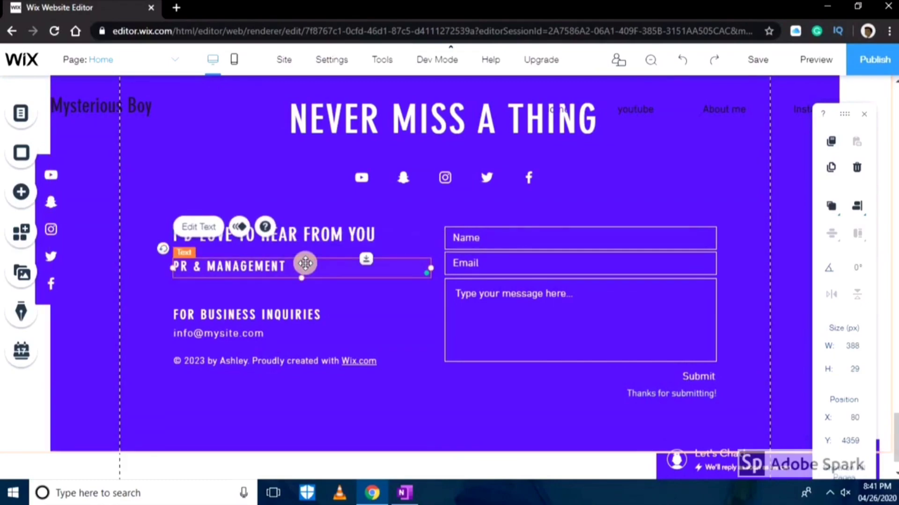
key(Delete)
drag(288, 318, 281, 269)
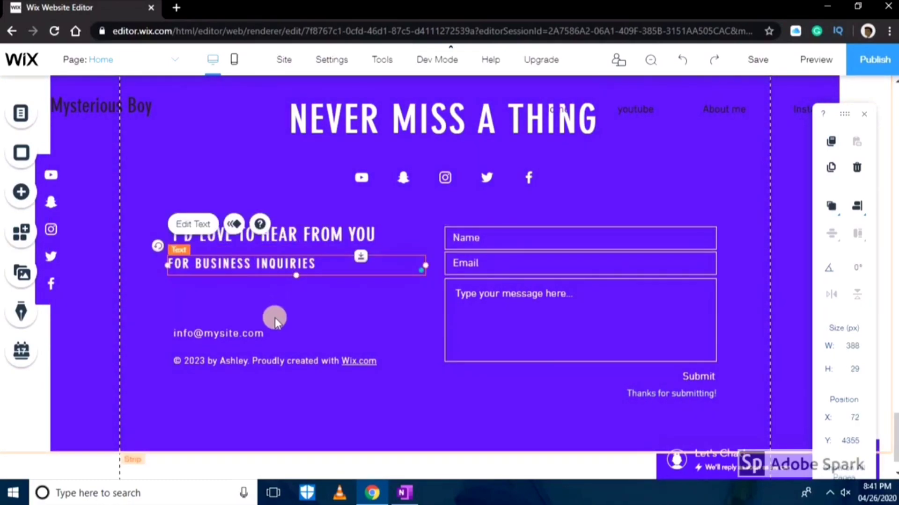
drag(262, 330, 254, 290)
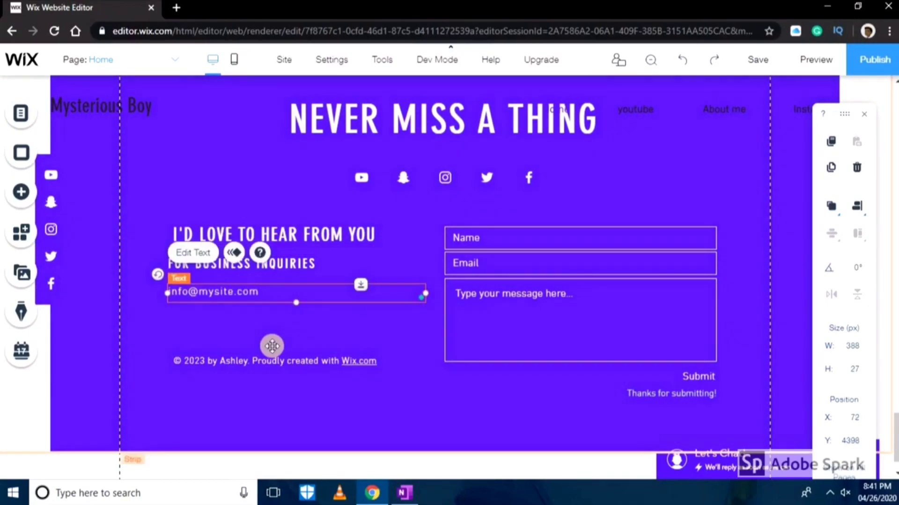
Clear the template email address and delete the copyright footer line
double_click(279, 291)
key(BackSpace)
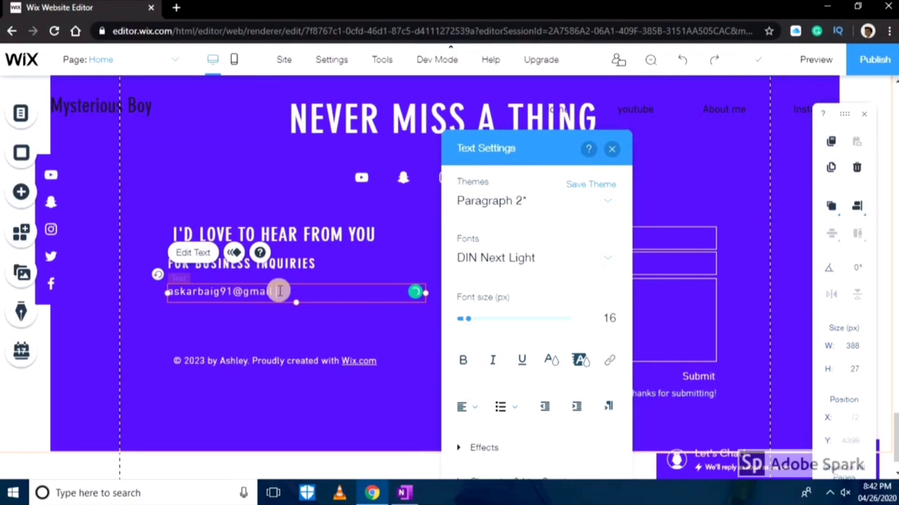
click(285, 365)
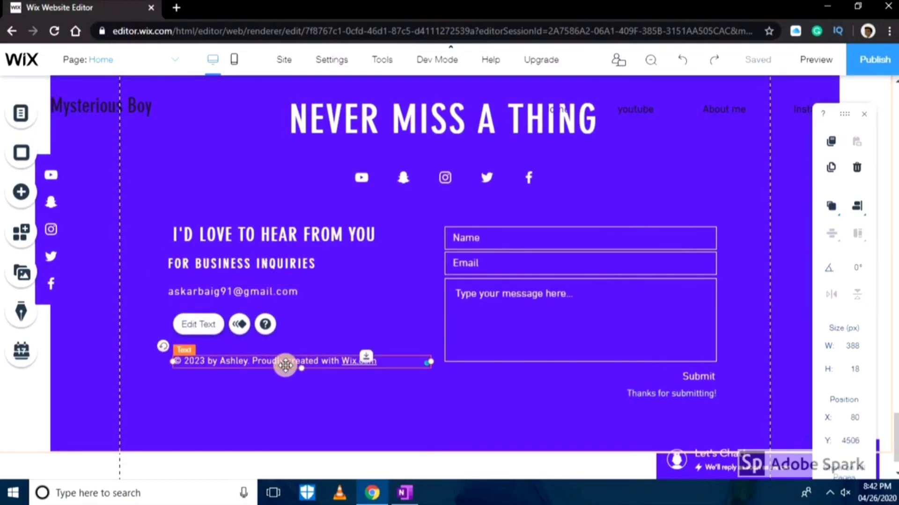
key(Delete)
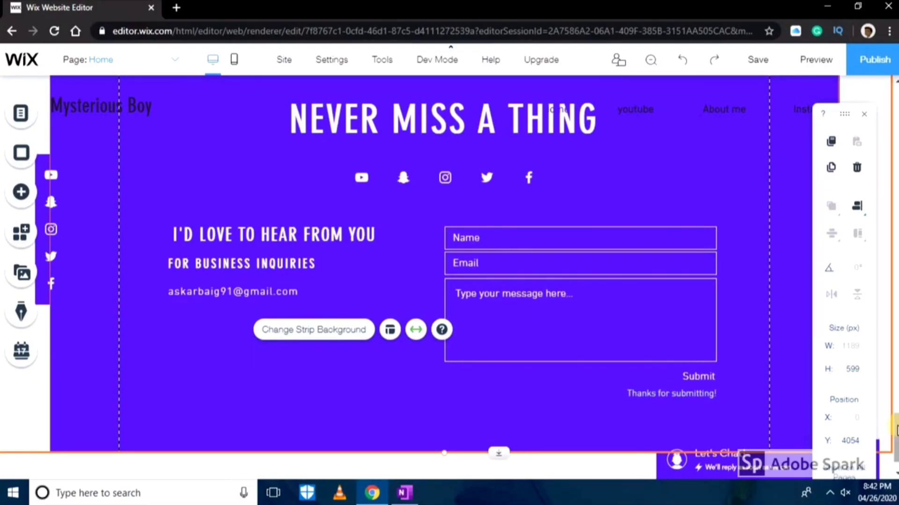
scroll(444, 281, down, 1)
scroll(444, 281, up, 2)
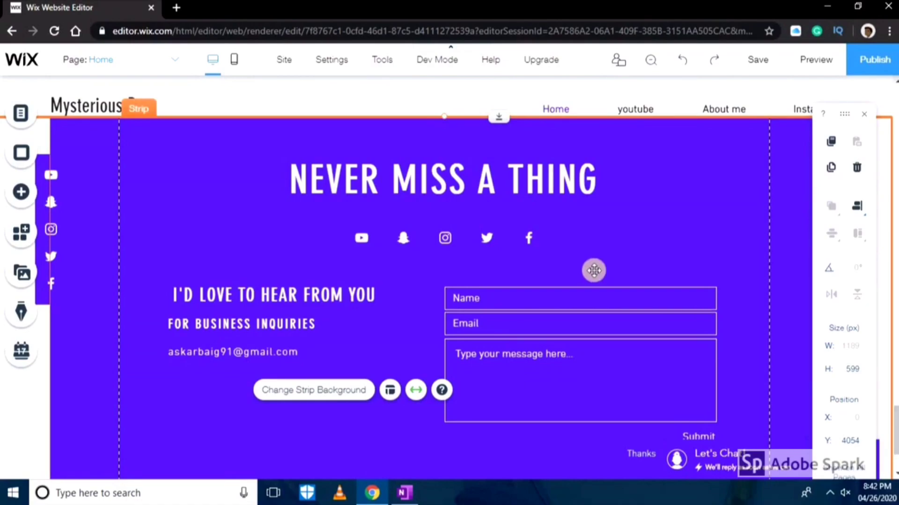
click(530, 241)
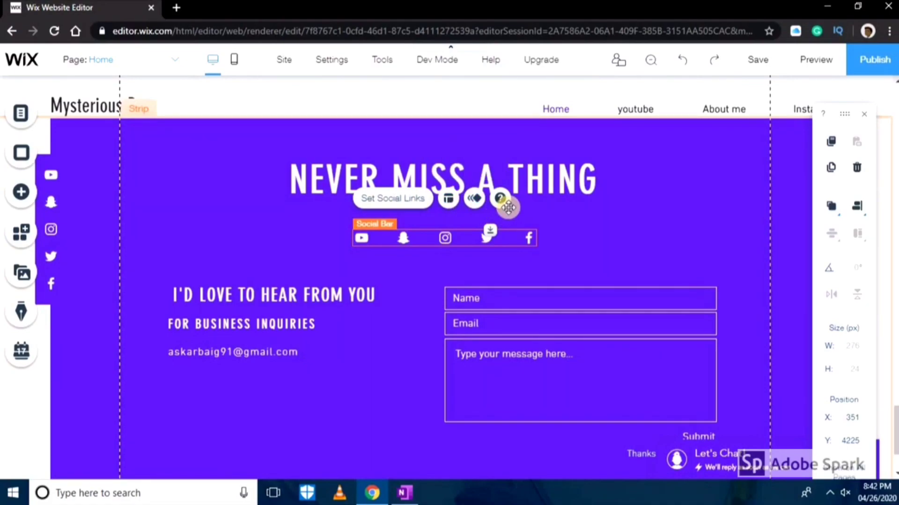
click(578, 227)
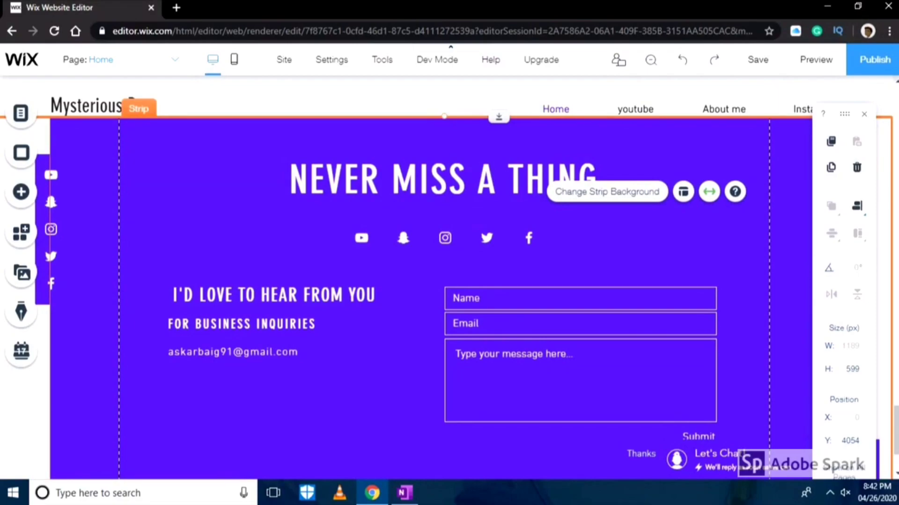
scroll(449, 276, up, 10)
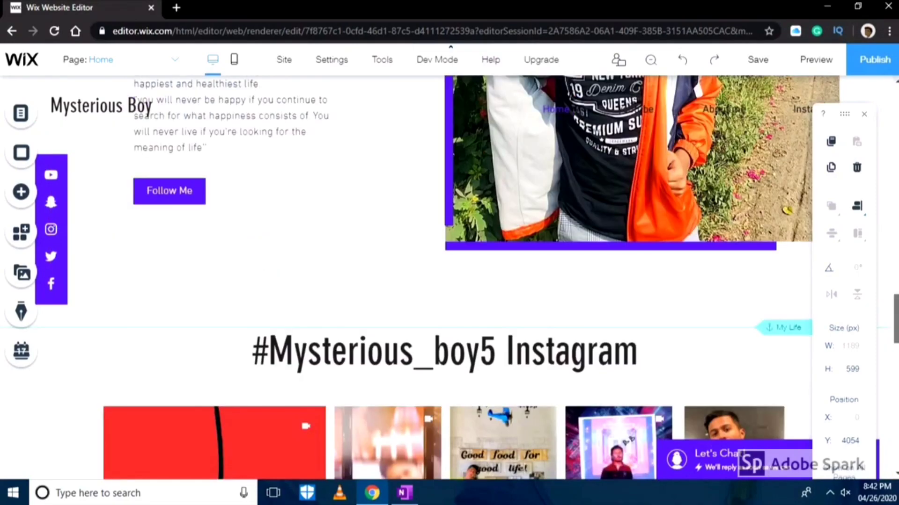
scroll(449, 276, up, 15)
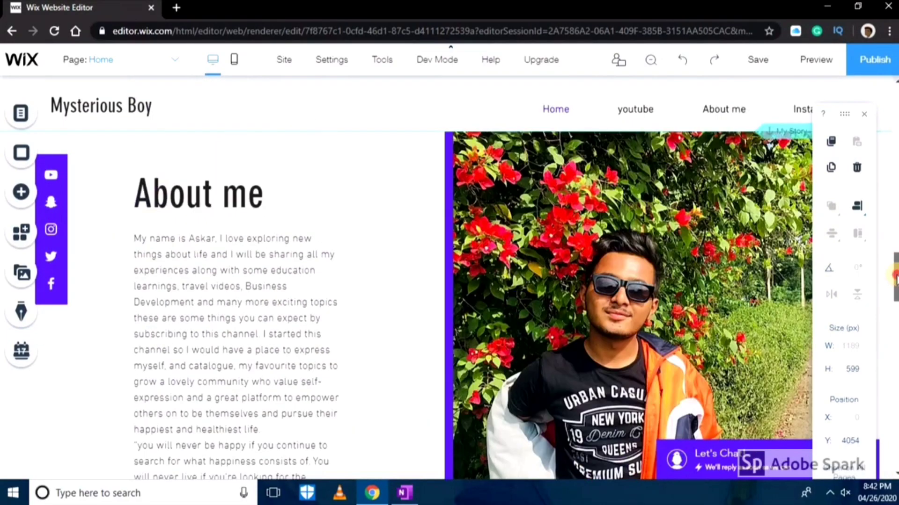
scroll(449, 276, up, 2)
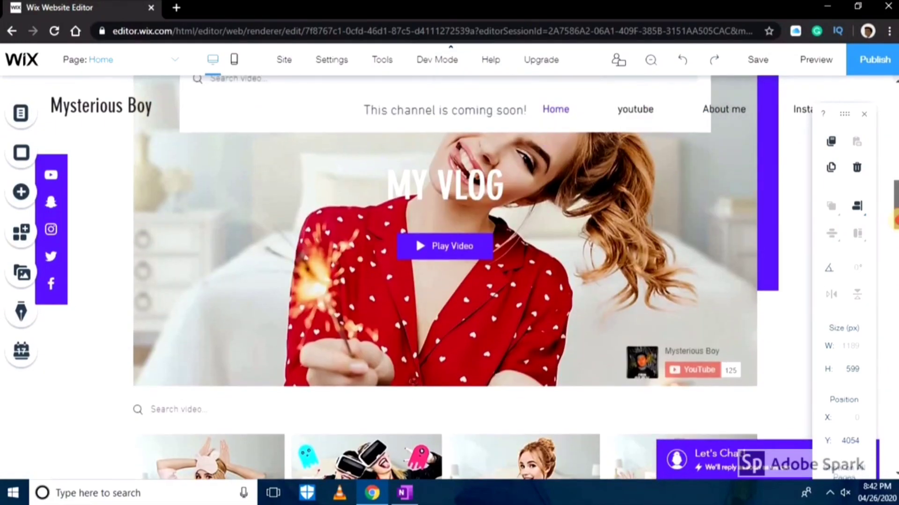
drag(894, 220, 896, 132)
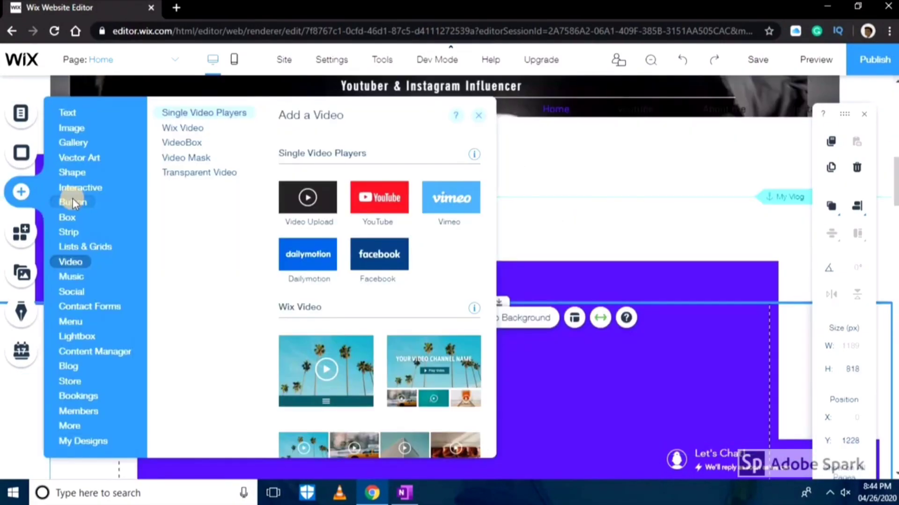
Add the Classic Wix Video channel player from the Add > Video menu
mouse_move(73, 202)
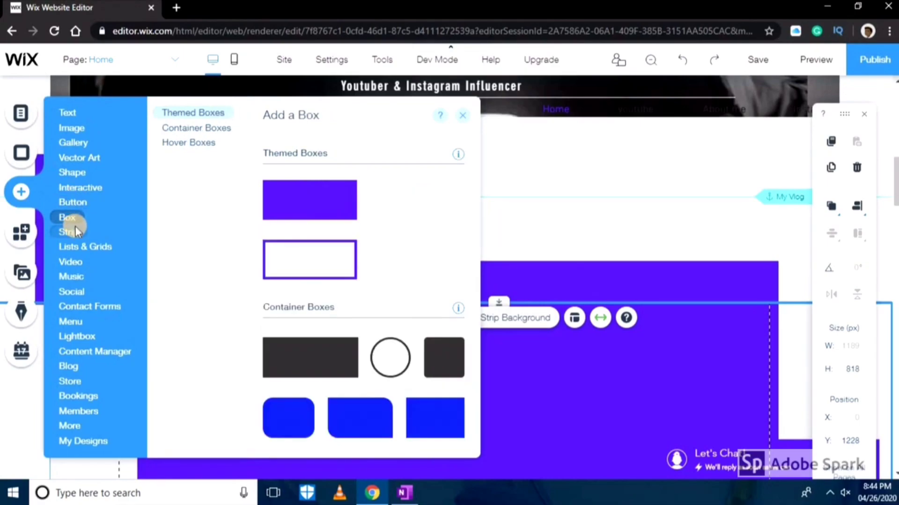
mouse_move(81, 270)
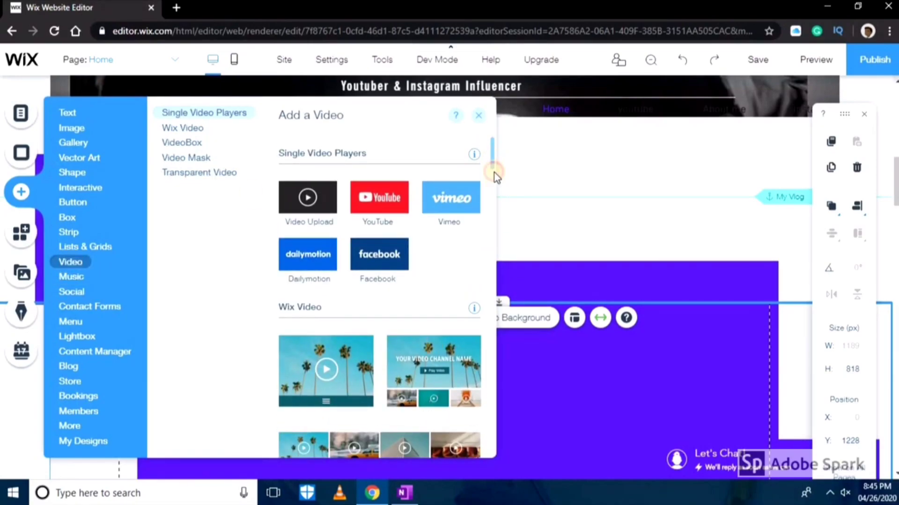
drag(493, 173, 495, 183)
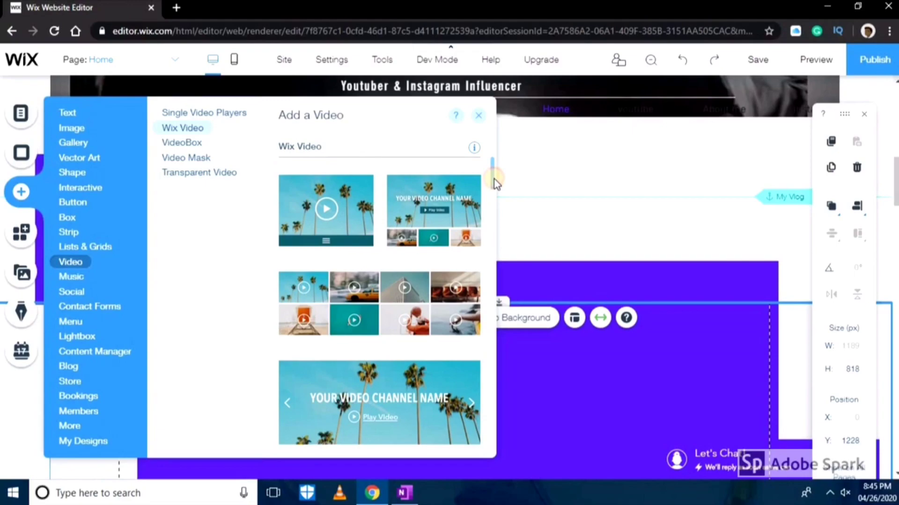
click(455, 220)
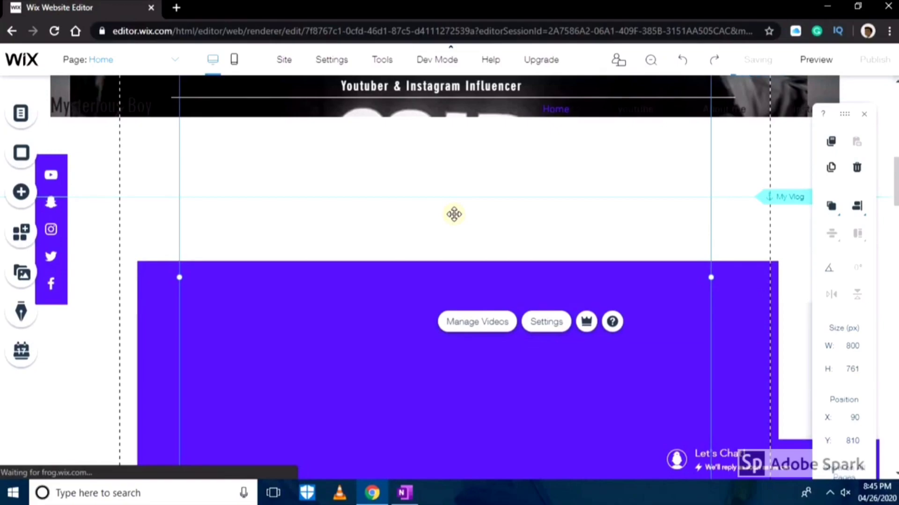
Move the video channel gallery down into the purple section and widen it leftward to 875 × 816
drag(454, 214, 466, 367)
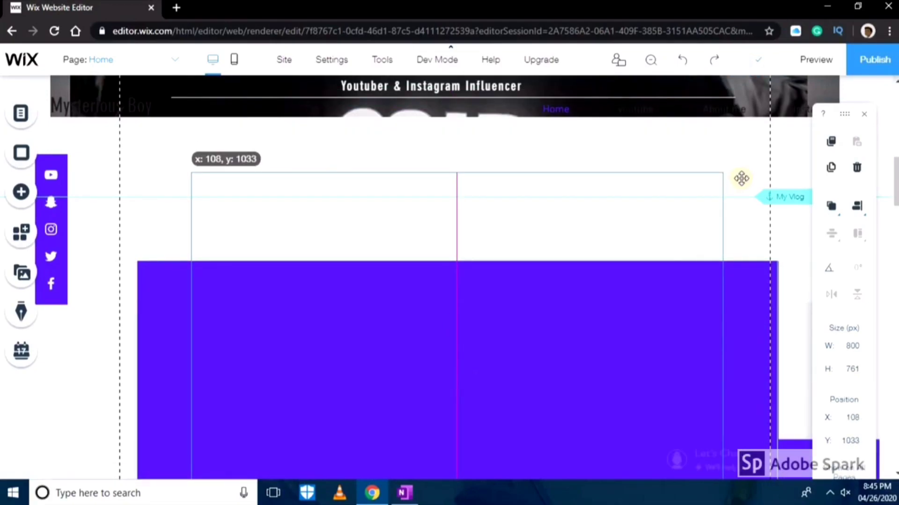
scroll(456, 276, down, 6)
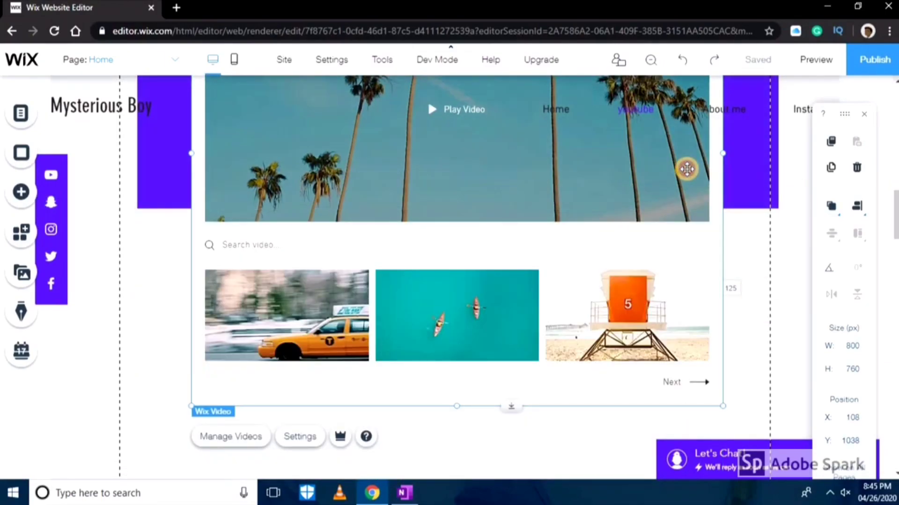
drag(684, 171, 746, 185)
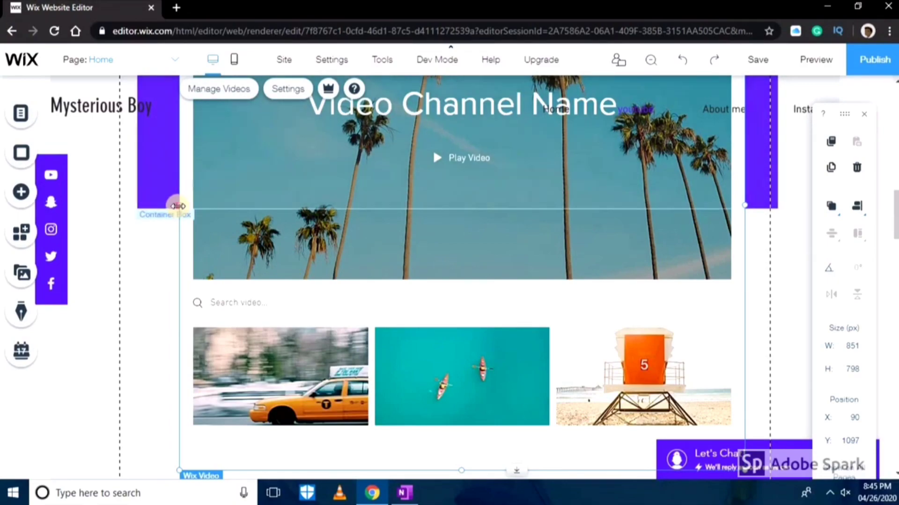
drag(179, 205, 160, 207)
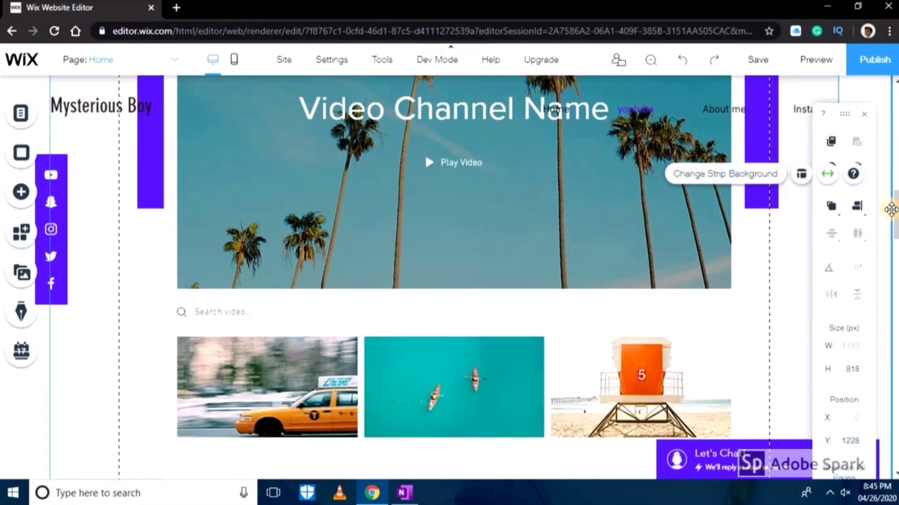
scroll(650, 253, up, 3)
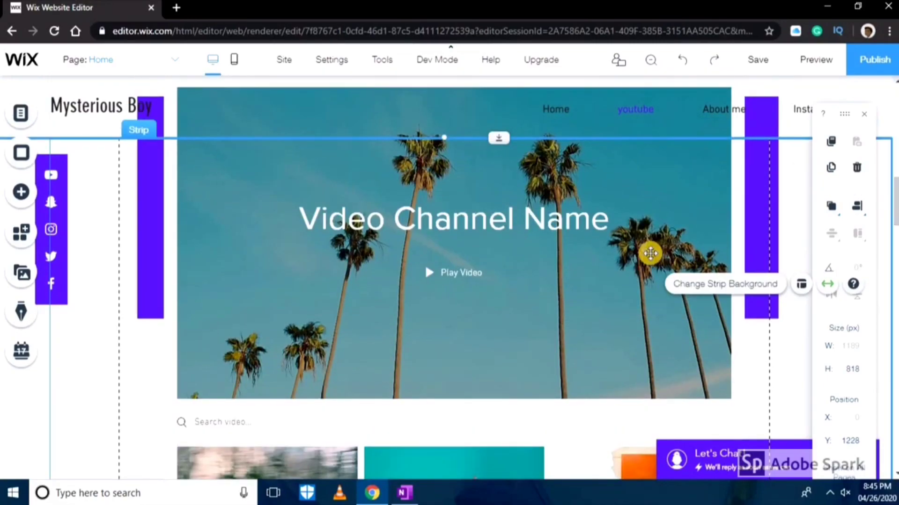
click(650, 253)
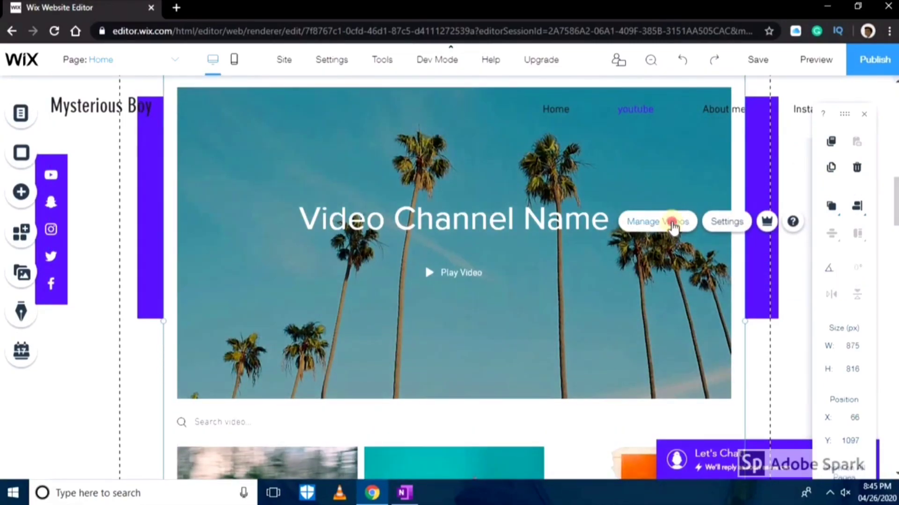
In the video library's Channels list, start a new channel from a YouTube Feed
click(673, 224)
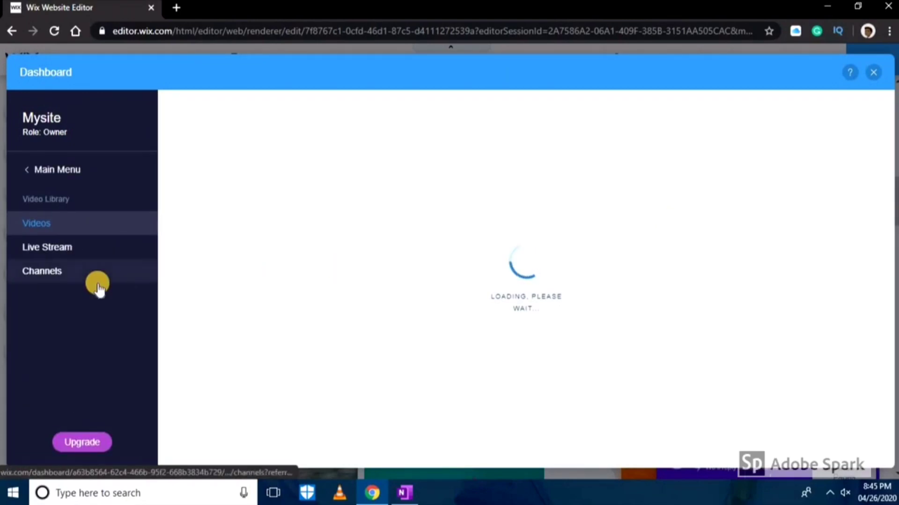
click(60, 279)
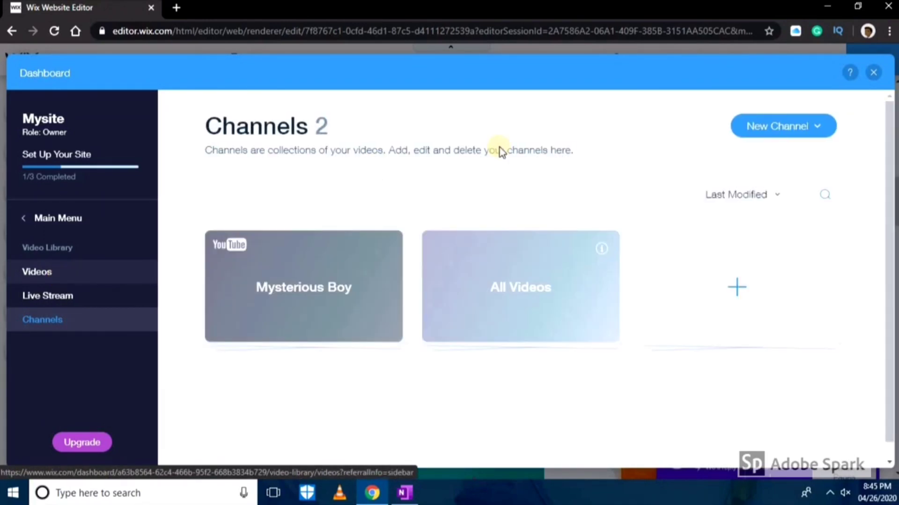
click(807, 125)
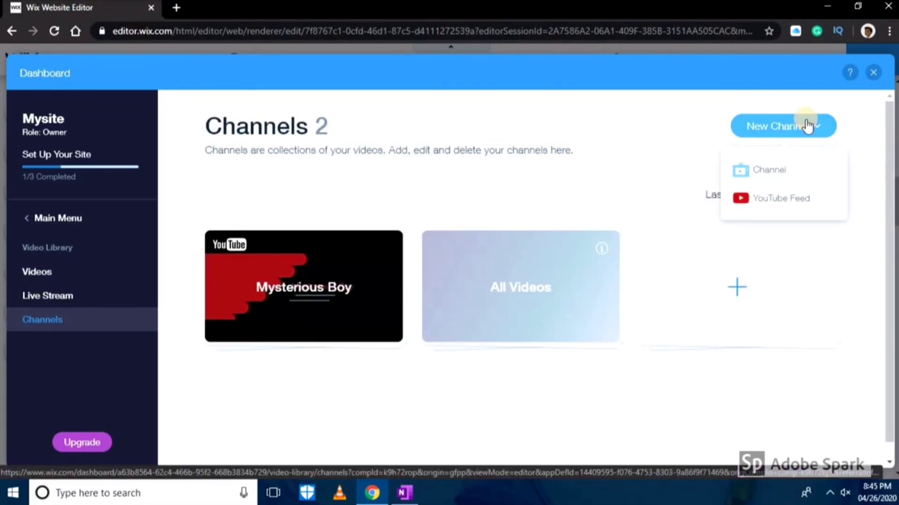
click(801, 197)
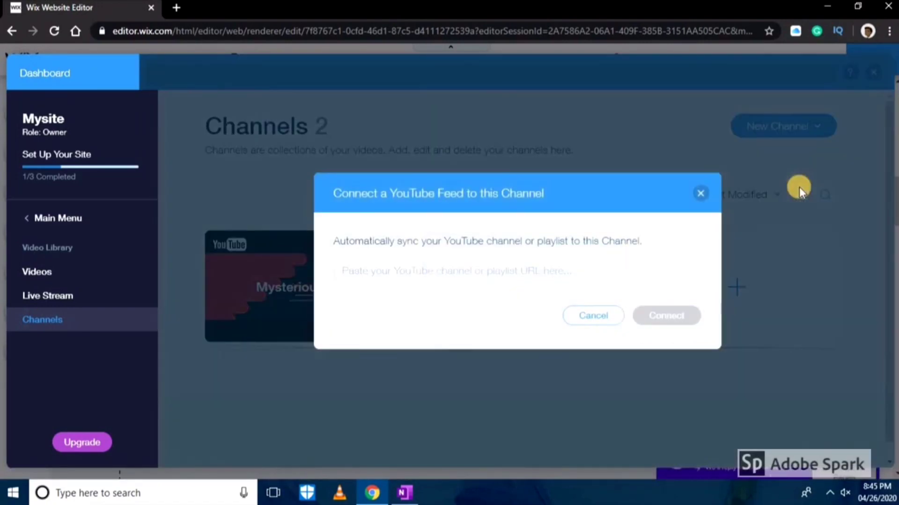
Clear the wrongly pasted bio text from the URL field and select the channel URL in OneNote
click(629, 276)
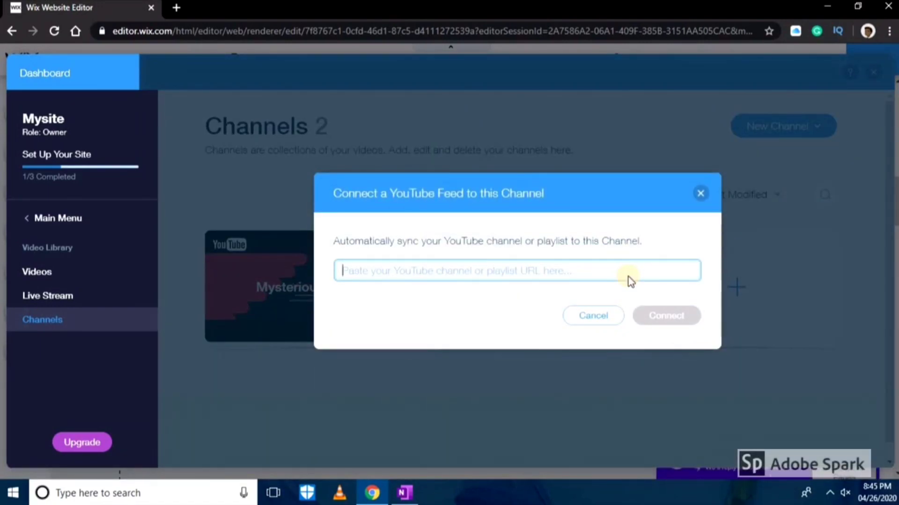
key(ctrl+v)
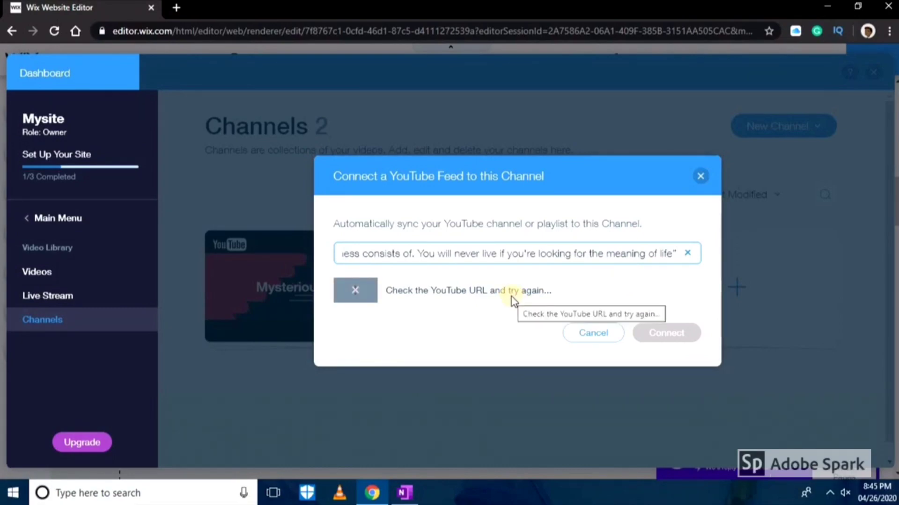
click(688, 255)
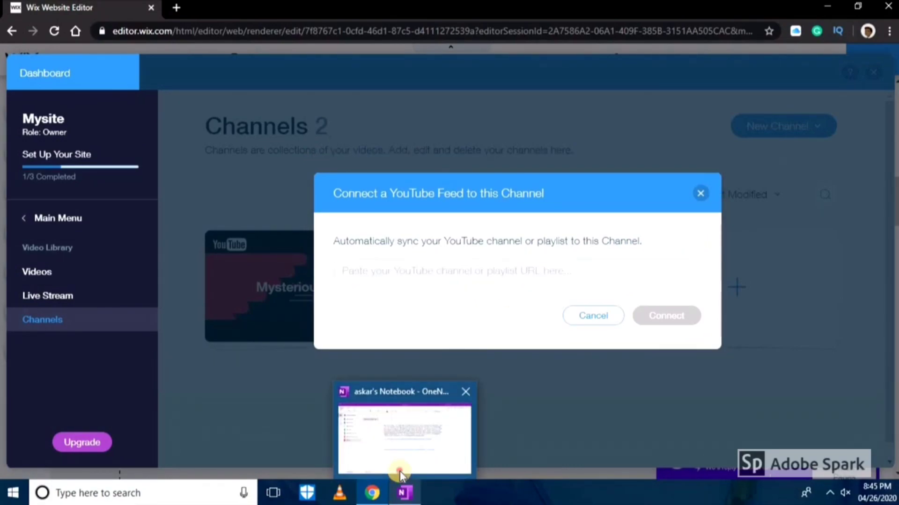
click(404, 491)
double_click(663, 313)
key(ctrl+c)
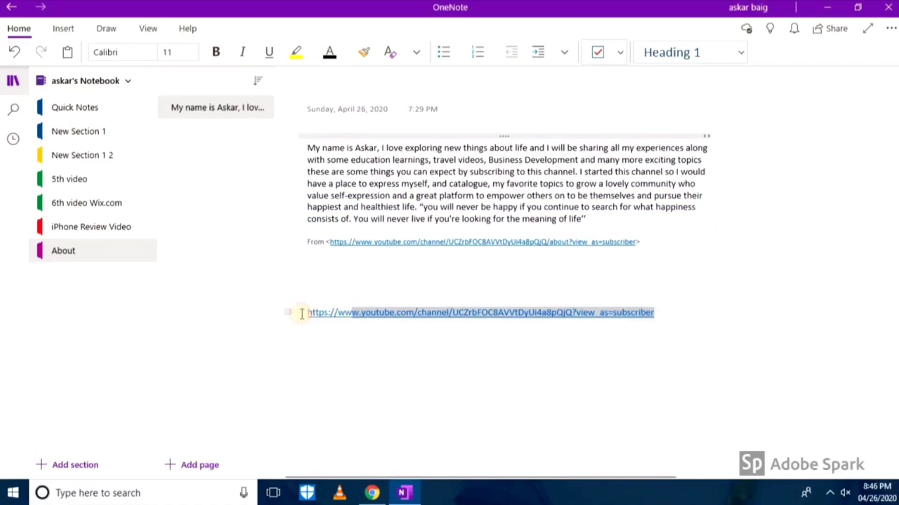
Paste the YouTube channel URL and connect the Mysterious Boy channel feed
key(alt+Tab)
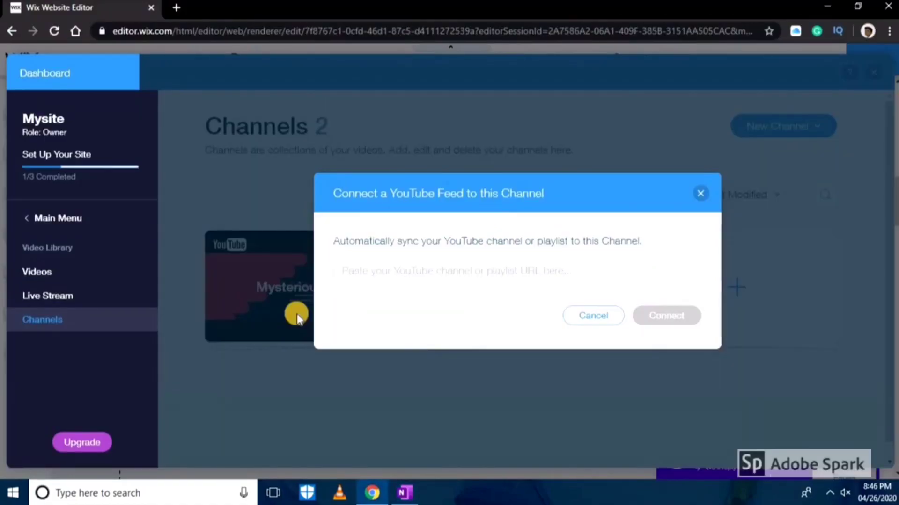
click(407, 270)
key(ctrl+v)
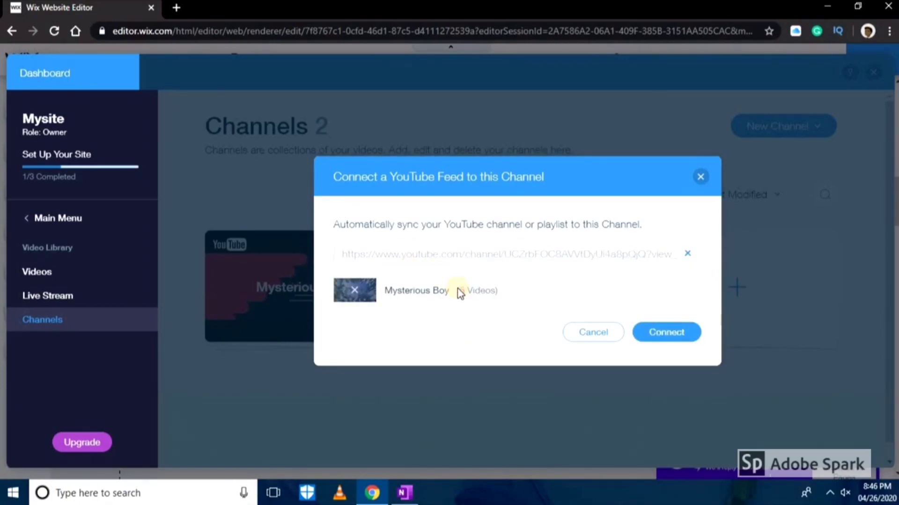
click(678, 333)
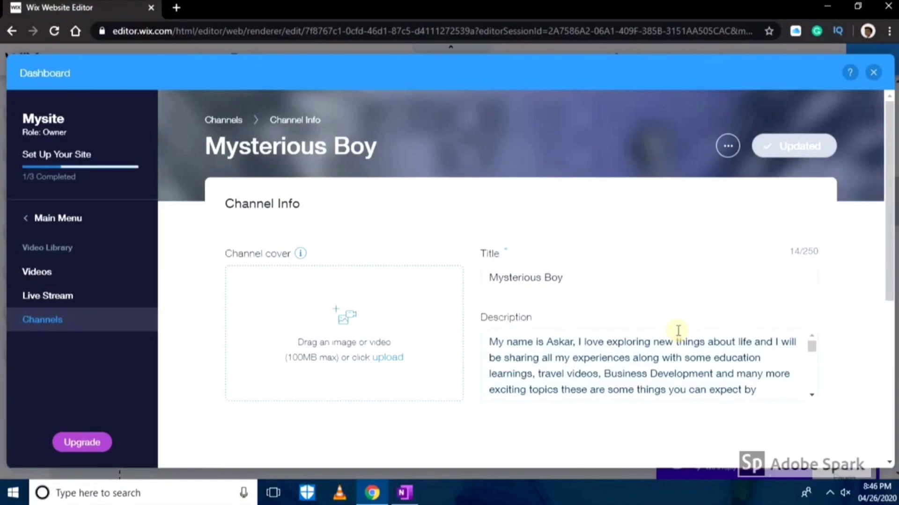
Check the channel shows Updated, then close the Dashboard to return to the editor
drag(888, 270, 881, 499)
scroll(889, 277, up, 8)
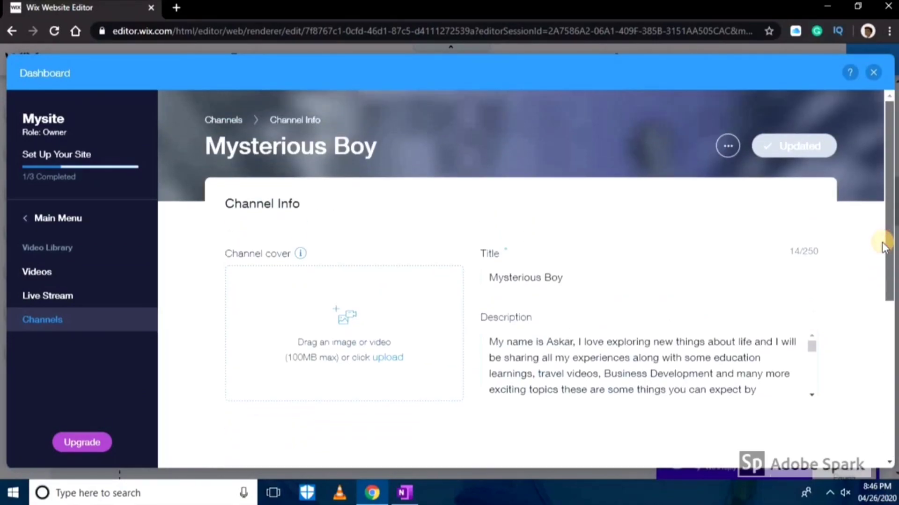
click(796, 149)
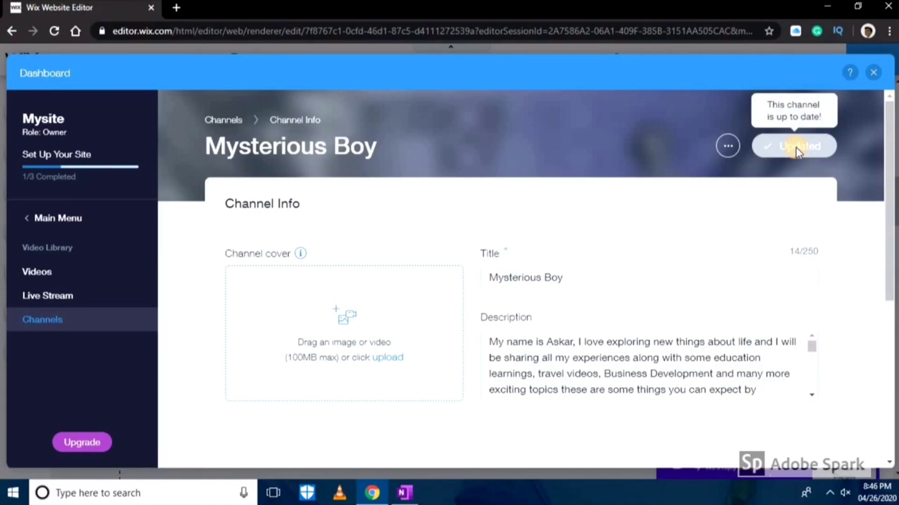
click(727, 146)
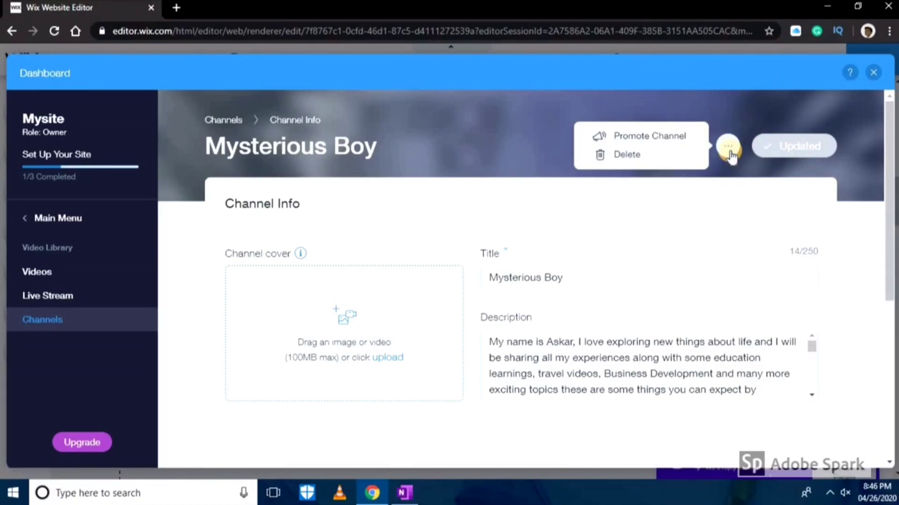
click(875, 73)
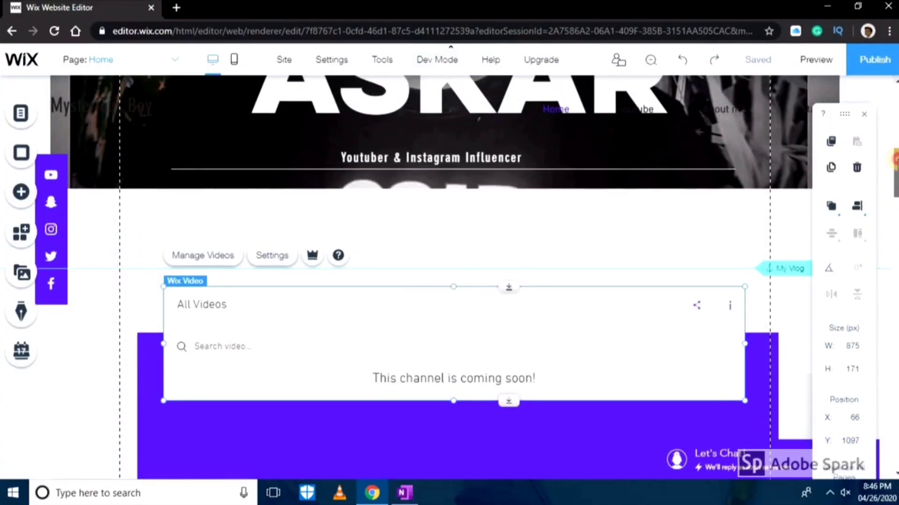
Stretch the Wix Video gallery to 875 × 764 and set it to the Mysterious Boy channel
scroll(895, 162, down, 1)
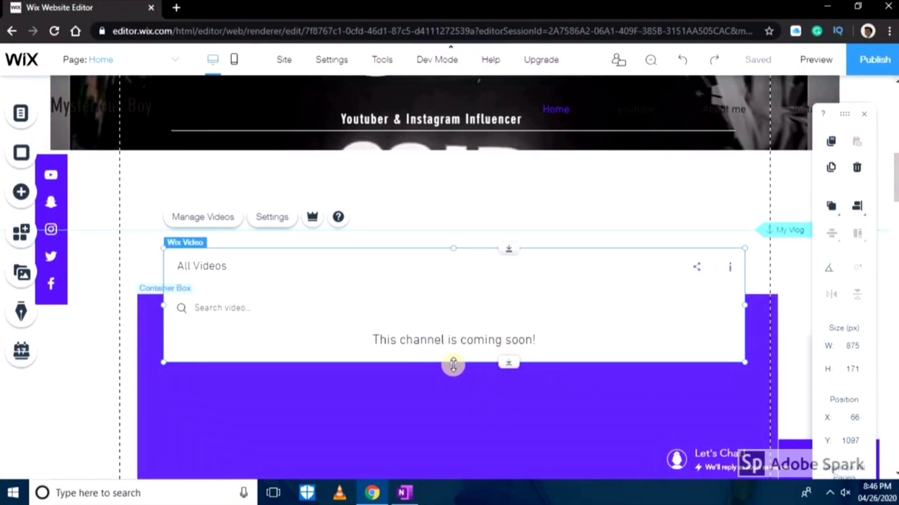
drag(453, 363, 465, 493)
click(370, 248)
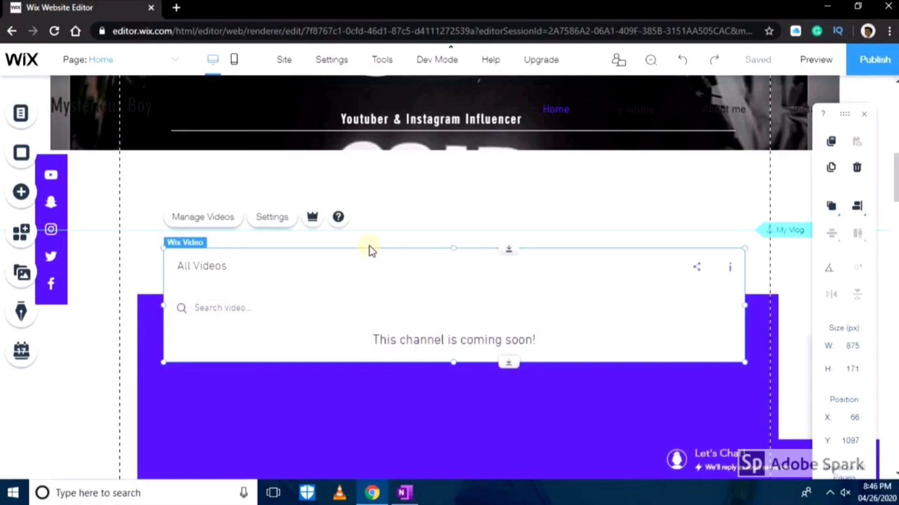
click(271, 217)
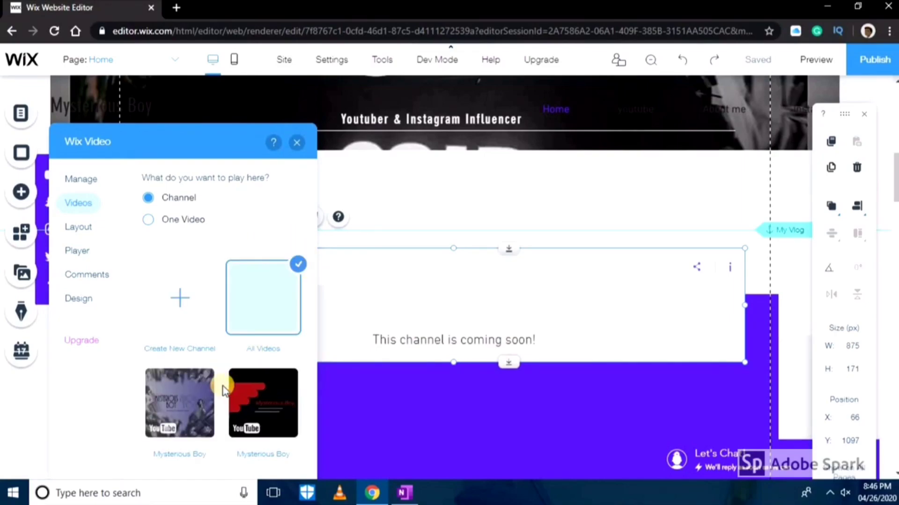
click(201, 397)
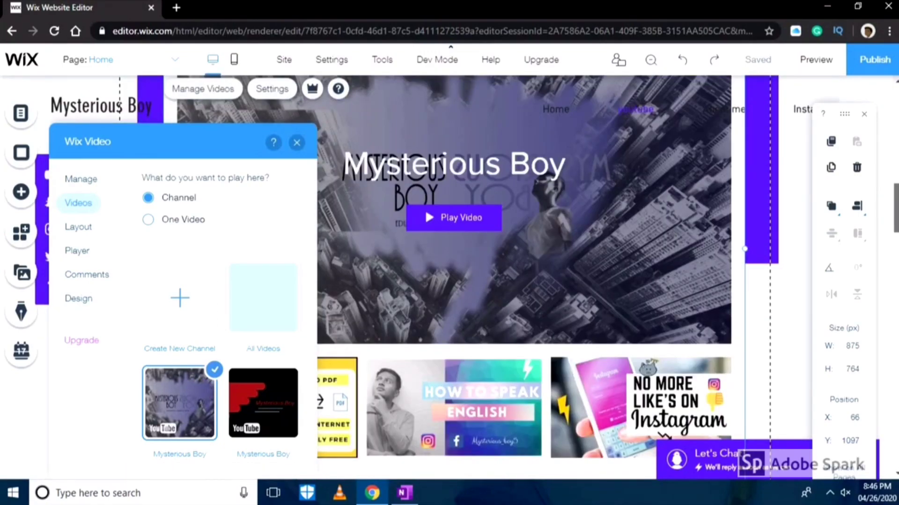
click(300, 144)
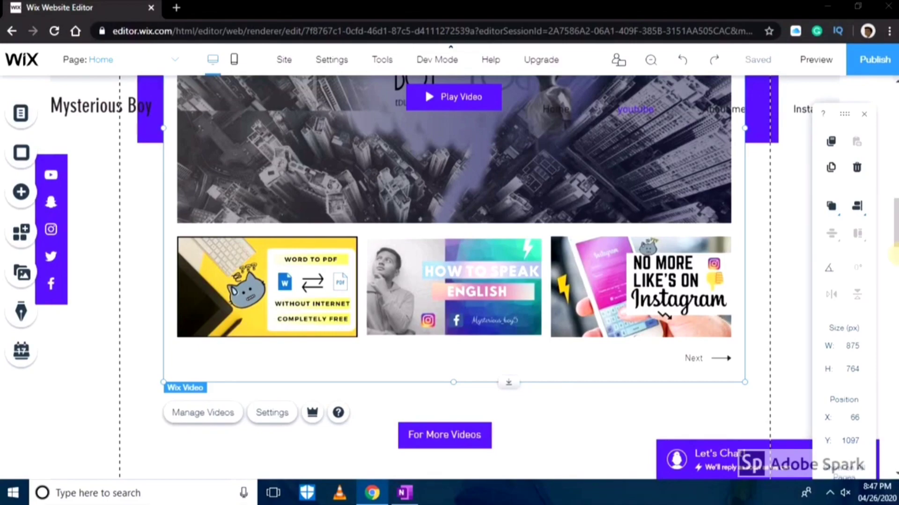
Scroll back to the top of the page and publish the site
drag(894, 235, 894, 108)
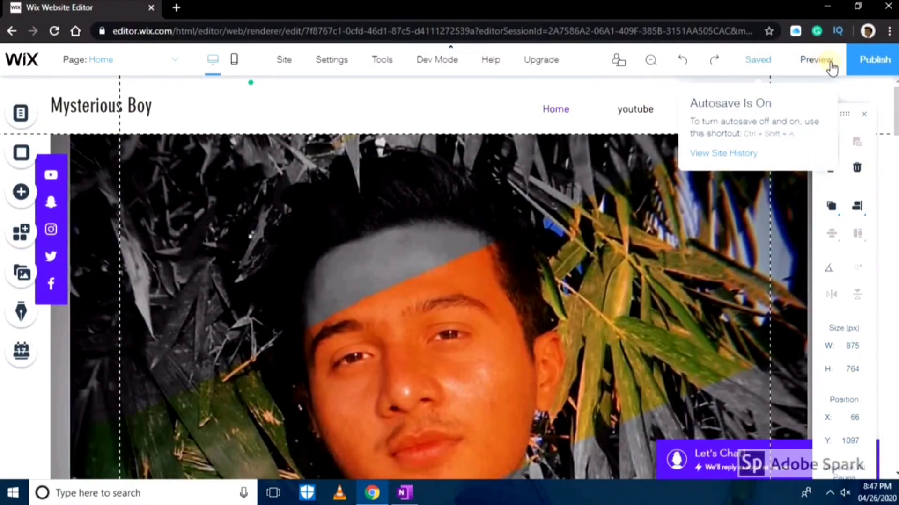
click(866, 65)
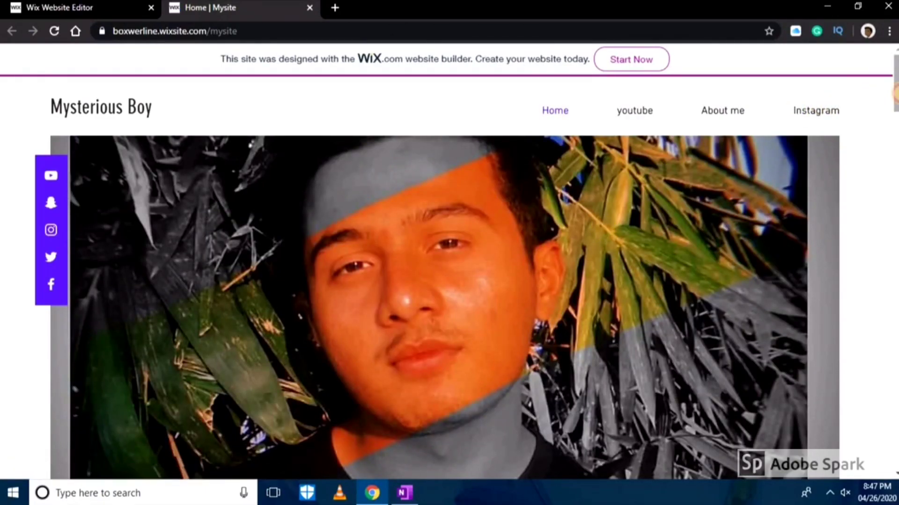
scroll(449, 276, down, 2)
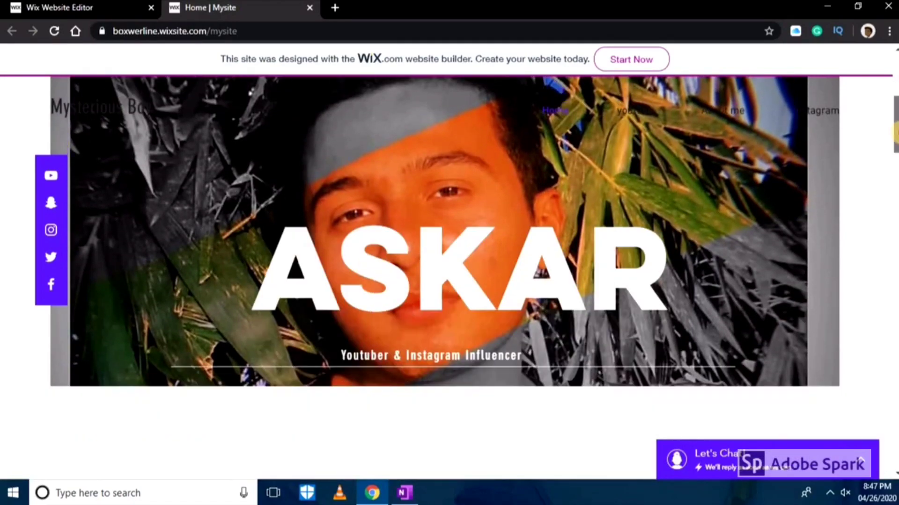
scroll(449, 276, down, 6)
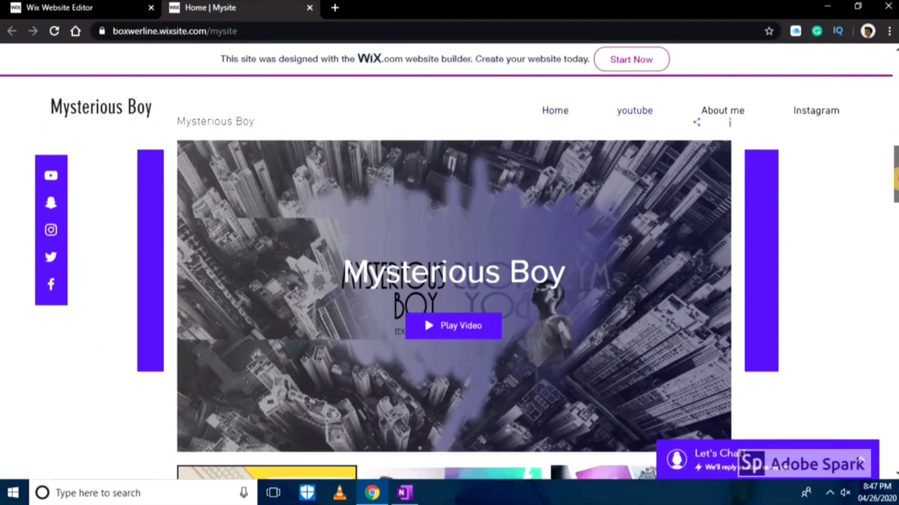
scroll(449, 276, down, 1)
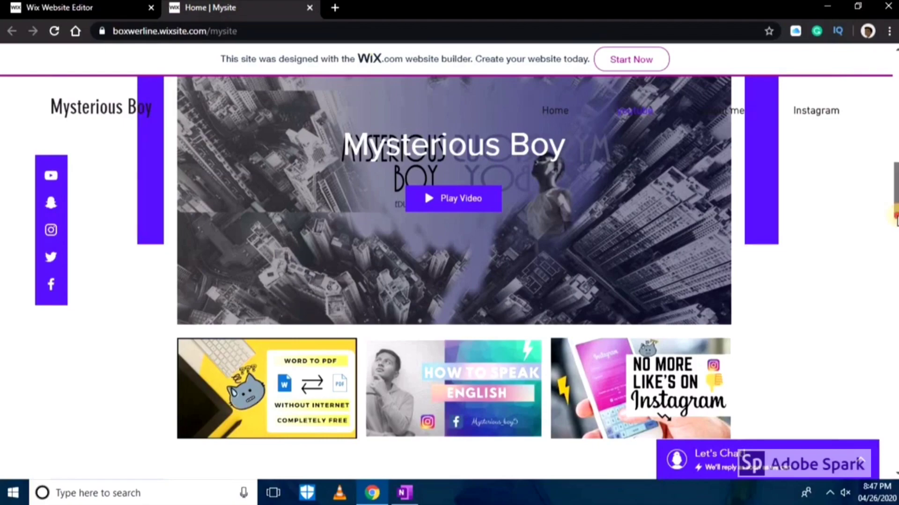
drag(894, 218, 890, 454)
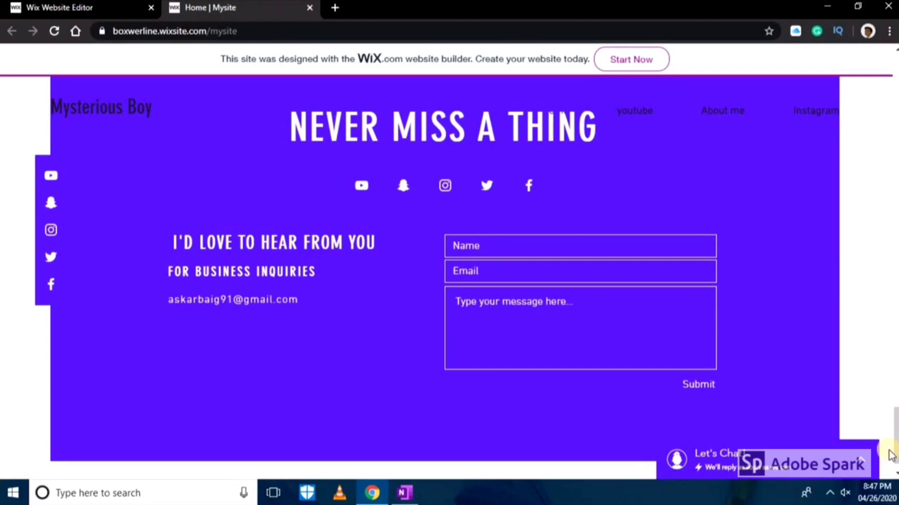
scroll(894, 454, down, 1)
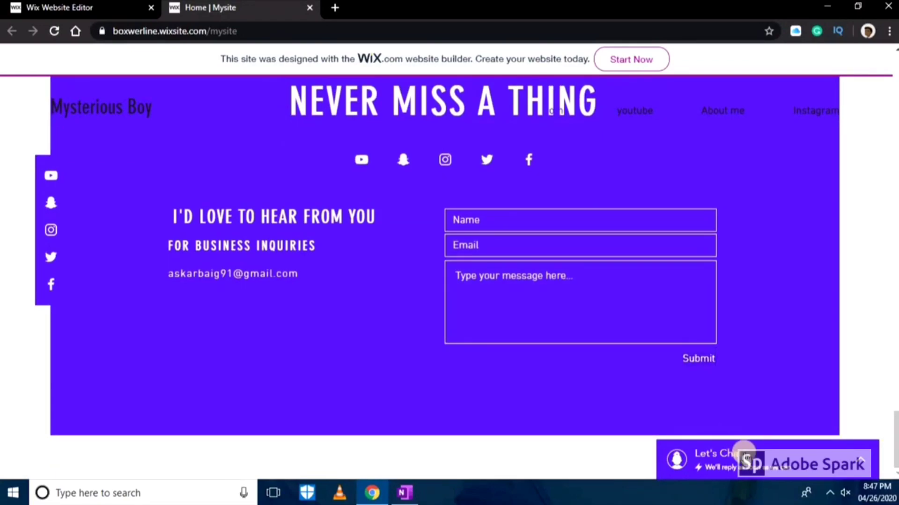
click(744, 448)
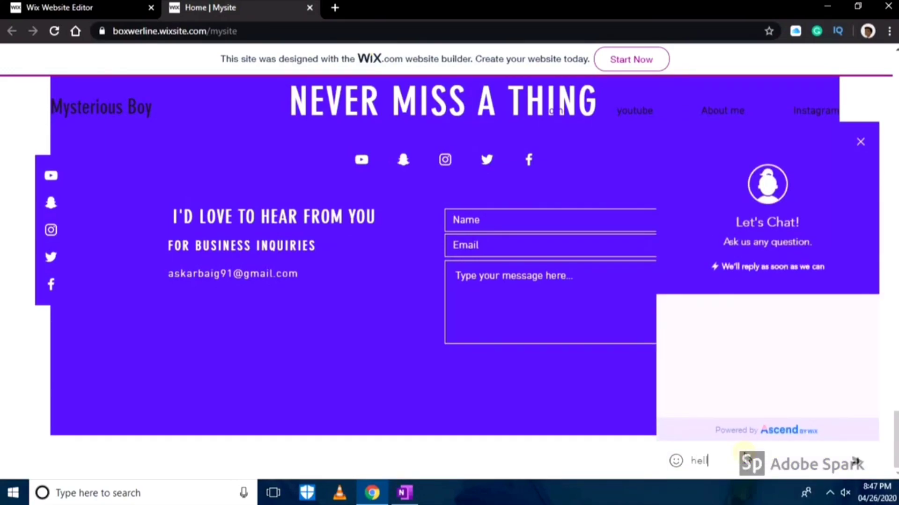
Send 'hello' in the live site's Let's Chat box and minimize the chat
key(Return)
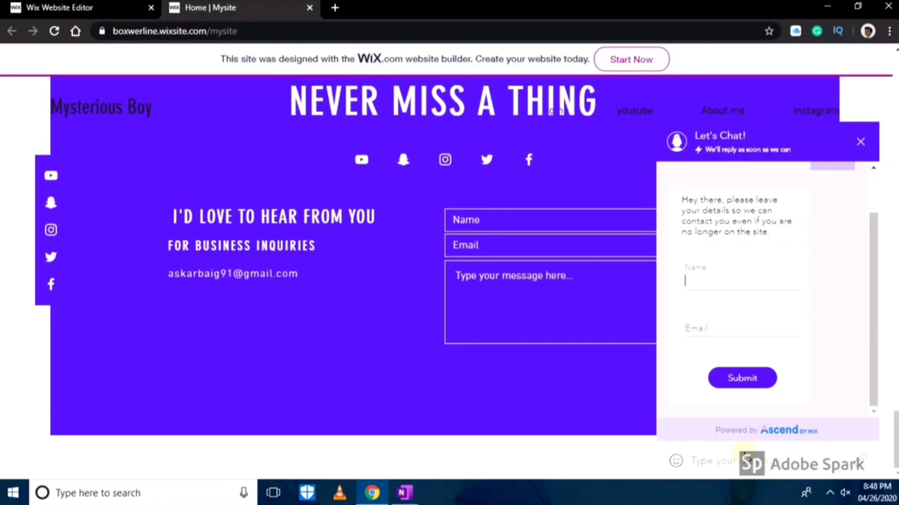
drag(896, 442, 895, 234)
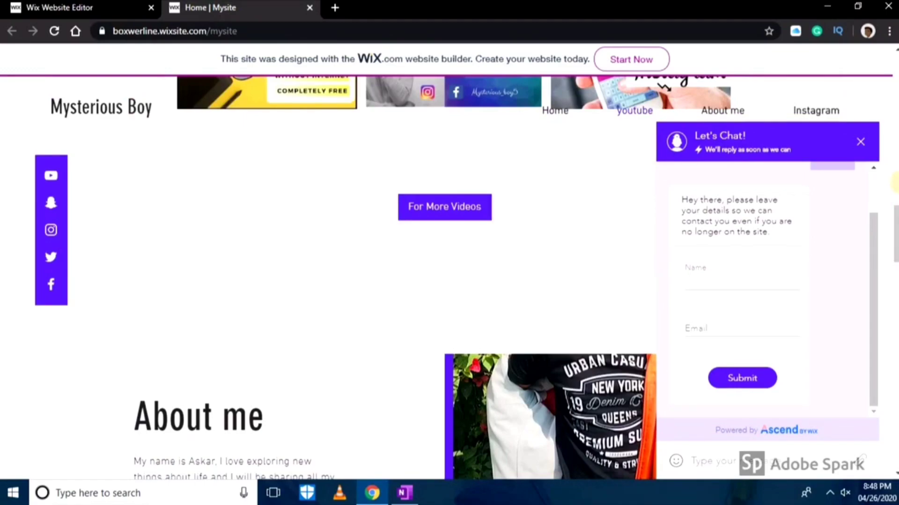
click(858, 148)
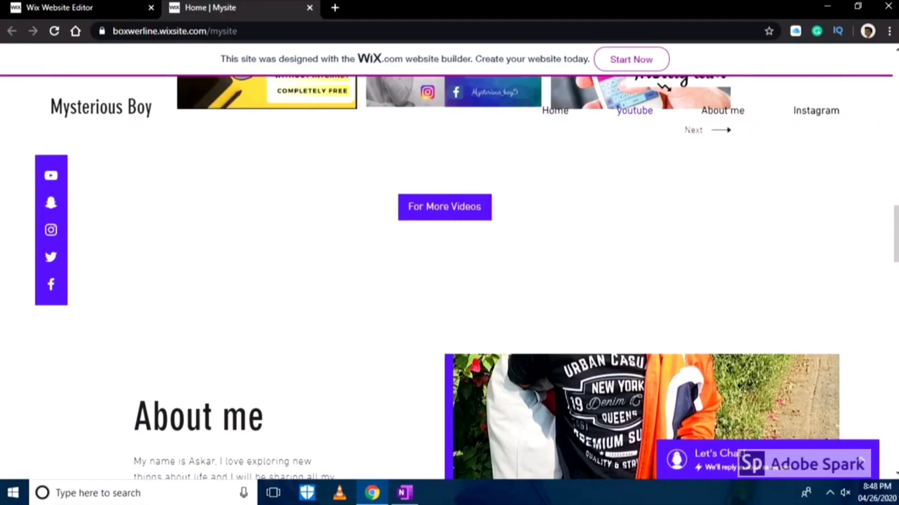